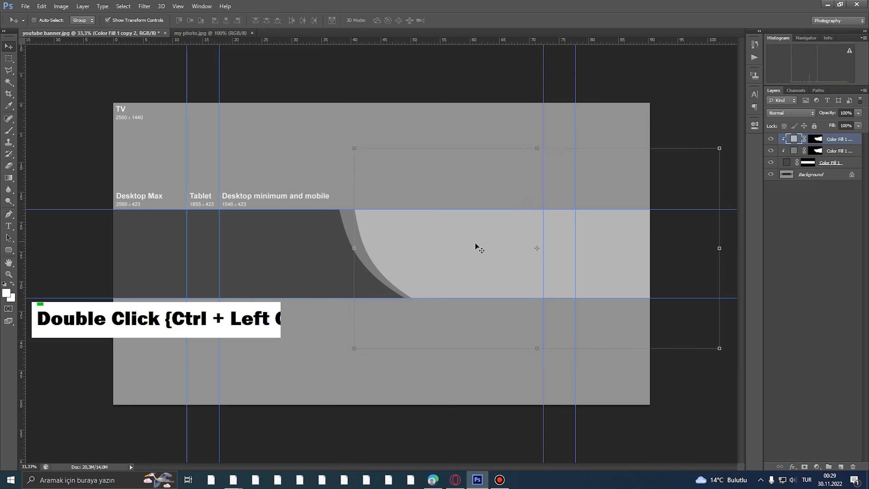
- Duplicate the lightest curved shape slightly to its right and recolor the copy to light gray e3e3e3
{"action": "left_click_drag", "start_coordinate": [475, 242], "coordinate": [526, 223]}
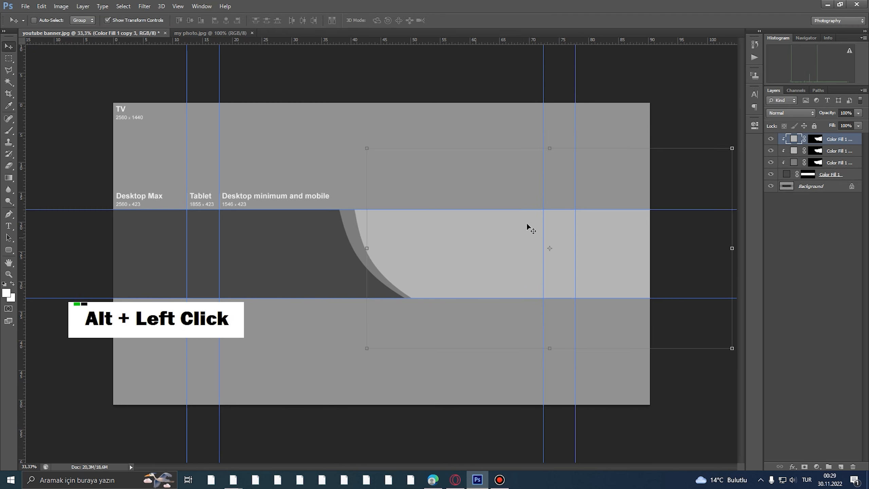
{"action": "double_click", "coordinate": [791, 140]}
{"action": "left_click_drag", "start_coordinate": [582, 288], "coordinate": [576, 289]}
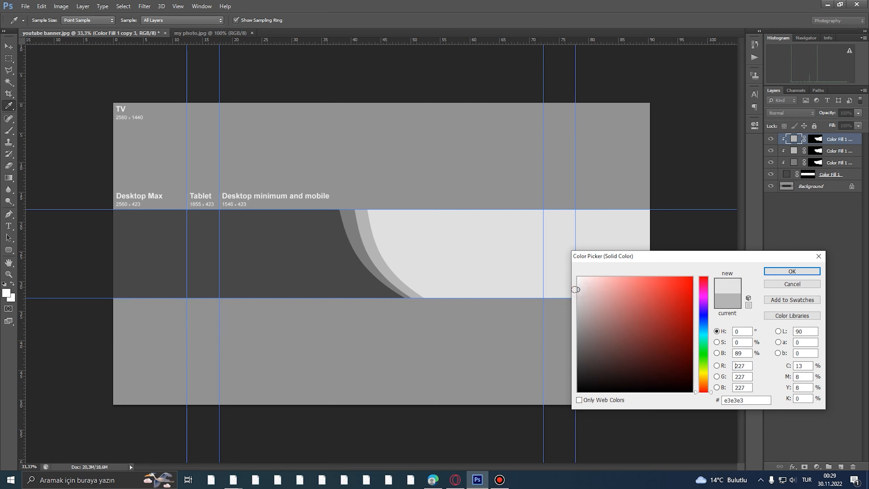
{"action": "left_click", "coordinate": [772, 272]}
{"action": "right_click", "coordinate": [830, 141]}
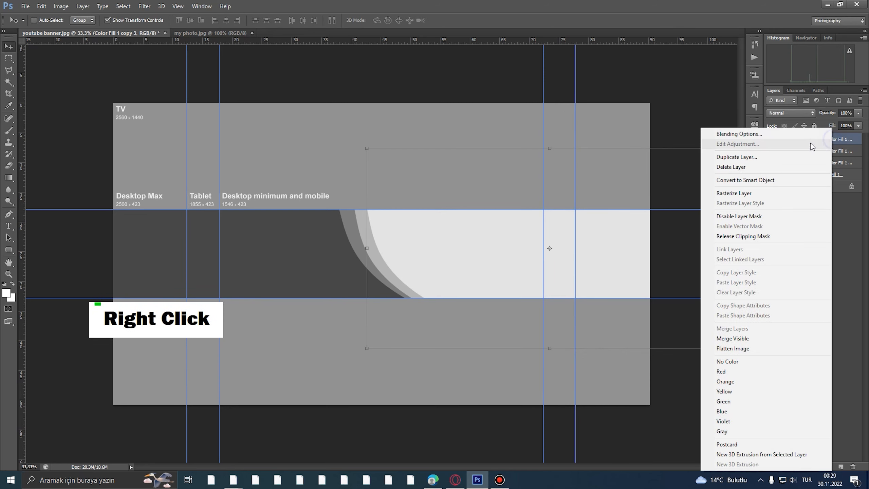
{"action": "left_click", "coordinate": [839, 139]}
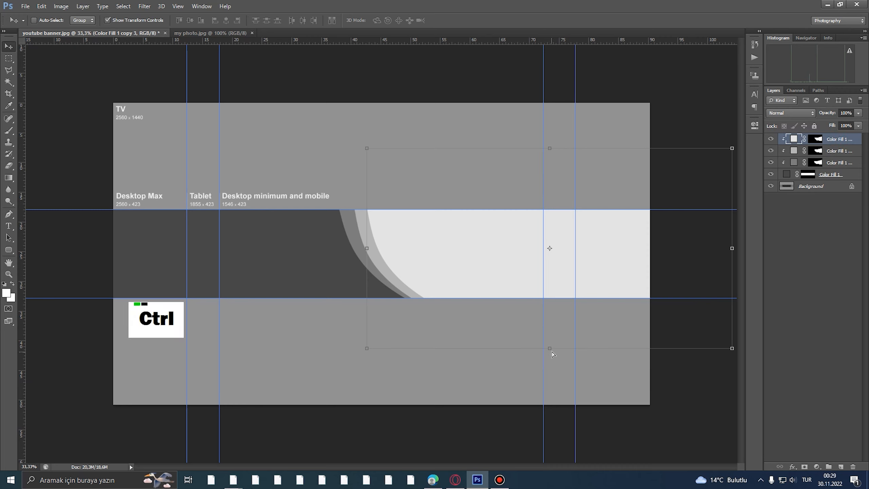
- Skew the new light gray shape horizontally by about -4° so the curved bands narrow toward the banner's lower edge
{"action": "left_click_drag", "start_coordinate": [535, 353], "coordinate": [528, 353]}
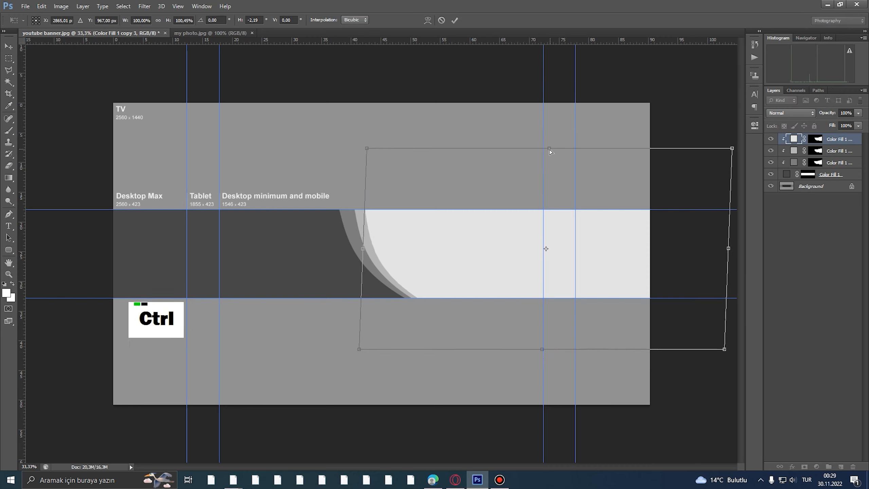
{"action": "left_click_drag", "start_coordinate": [550, 150], "coordinate": [557, 152]}
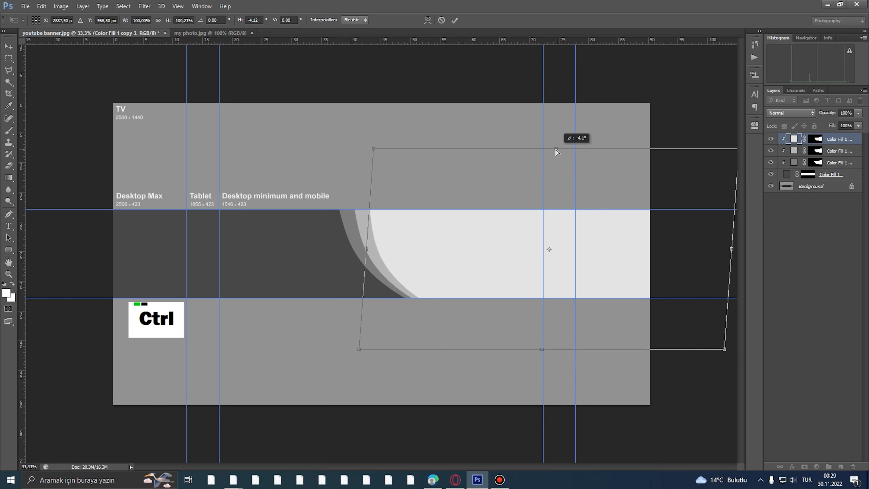
{"action": "key", "text": "Escape"}
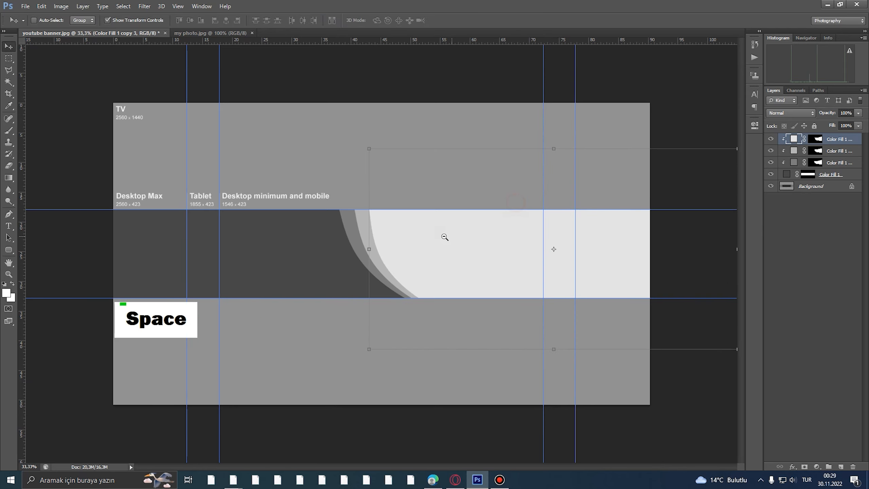
{"action": "left_click", "coordinate": [386, 249], "text": "ctrl"}
{"action": "left_click", "coordinate": [380, 249], "text": "alt"}
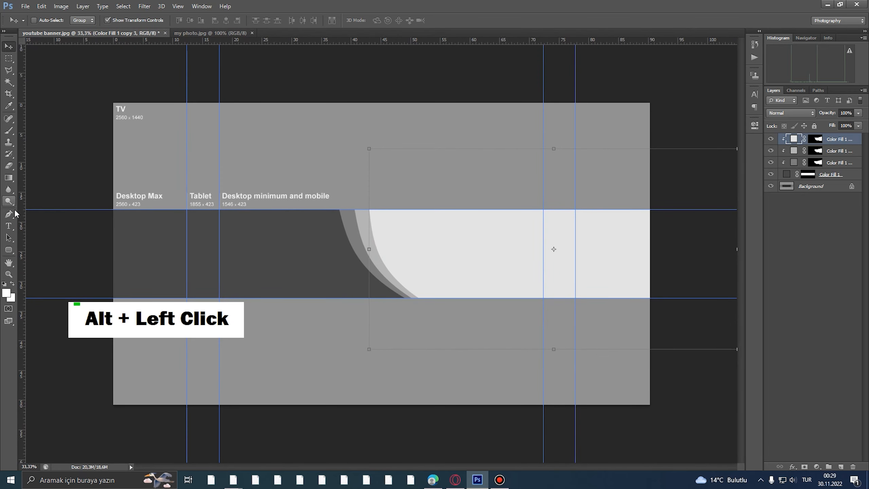
{"action": "left_click", "coordinate": [8, 250]}
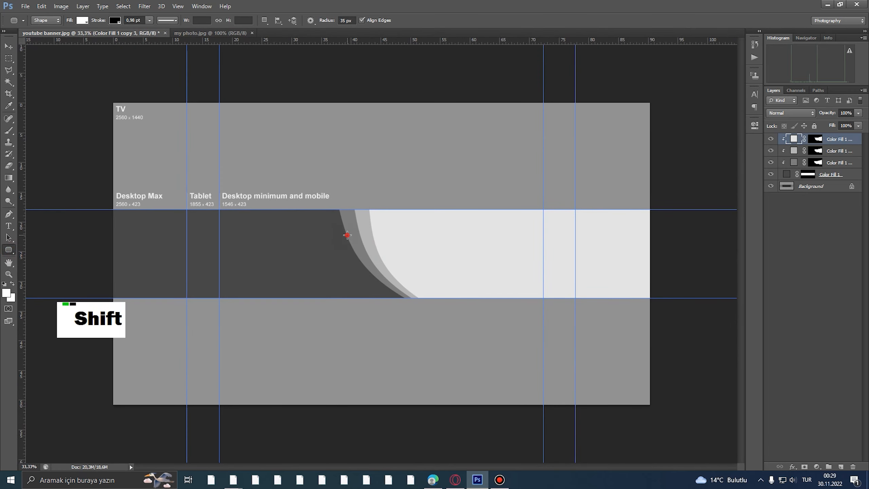
{"action": "mouse_move", "coordinate": [347, 235]}
{"action": "left_mouse_down"}
{"action": "mouse_move", "coordinate": [395, 283]}
{"action": "mouse_move", "coordinate": [409, 278]}
{"action": "mouse_move", "coordinate": [397, 283]}
{"action": "left_mouse_up"}
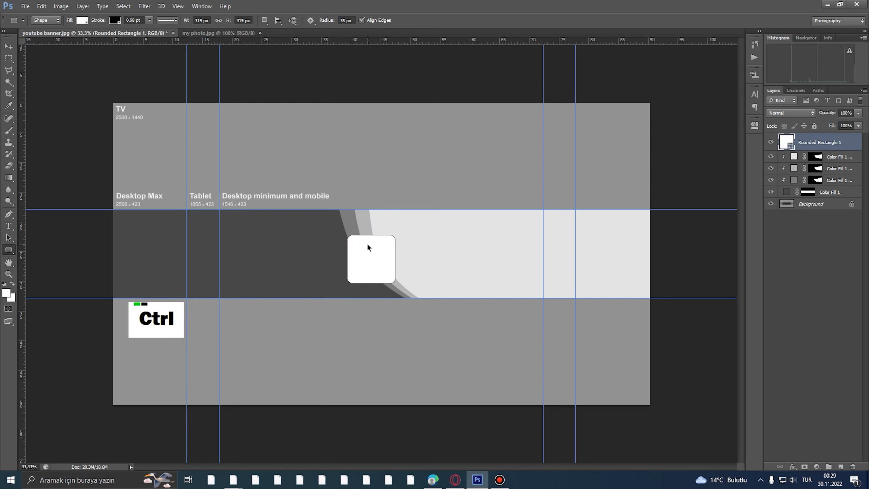
{"action": "key", "text": "ctrl+z"}
- Draw a white circle about 322 px across over the curved bands in the middle of the banner strip
{"action": "right_click", "coordinate": [10, 250]}
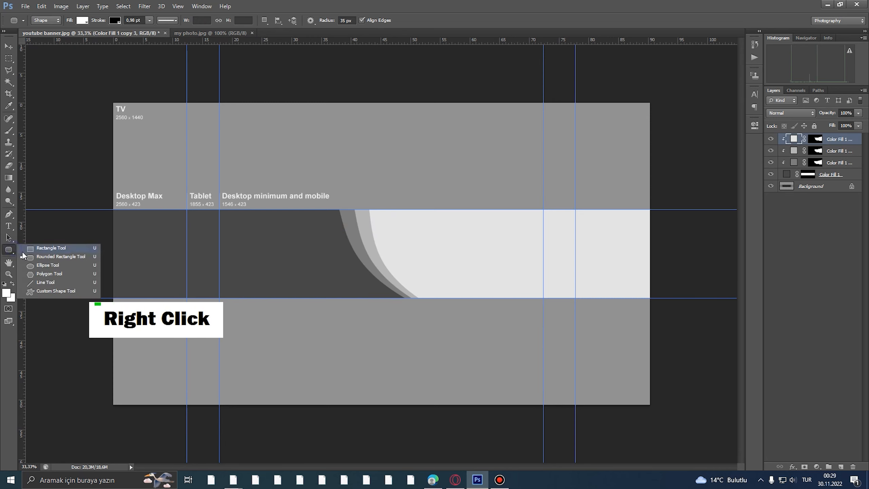
{"action": "left_click", "coordinate": [45, 265]}
{"action": "left_click_drag", "start_coordinate": [348, 231], "coordinate": [419, 279]}
- Add an outside stroke of 21 px to the white circle as a layer style
{"action": "right_click", "coordinate": [809, 148]}
{"action": "left_click", "coordinate": [783, 134]}
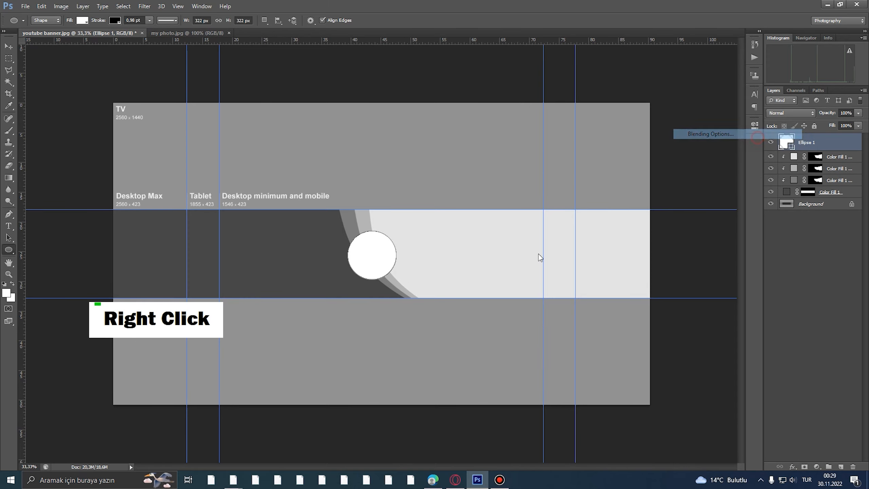
{"action": "left_click_drag", "start_coordinate": [443, 329], "coordinate": [540, 229]}
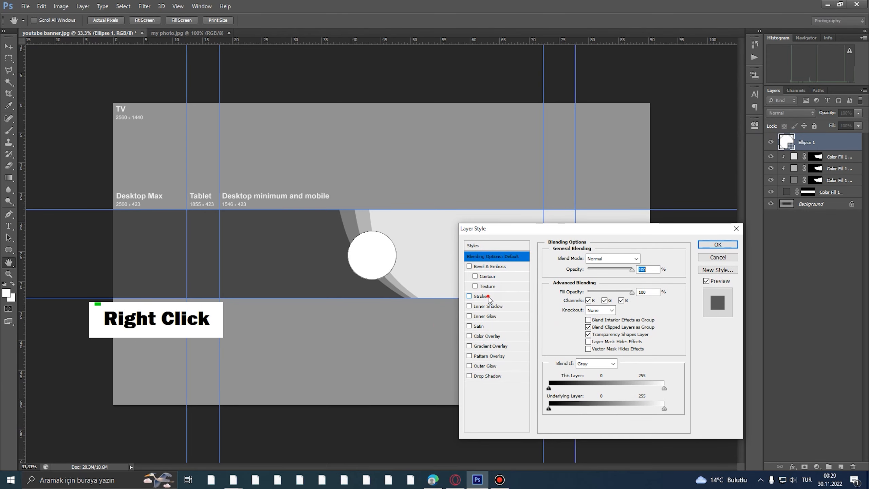
{"action": "left_click", "coordinate": [480, 296]}
{"action": "double_click", "coordinate": [640, 257]}
{"action": "type", "text": "5"}
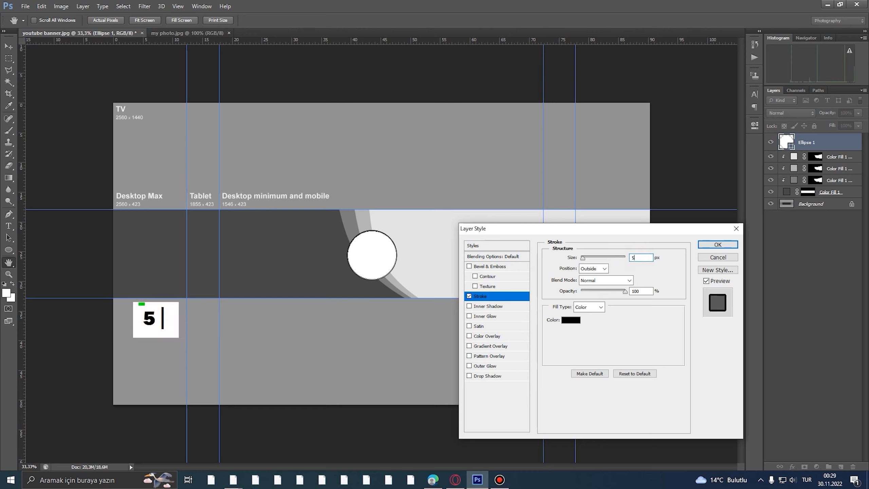
{"action": "double_click", "coordinate": [640, 256]}
{"action": "type", "text": "710"}
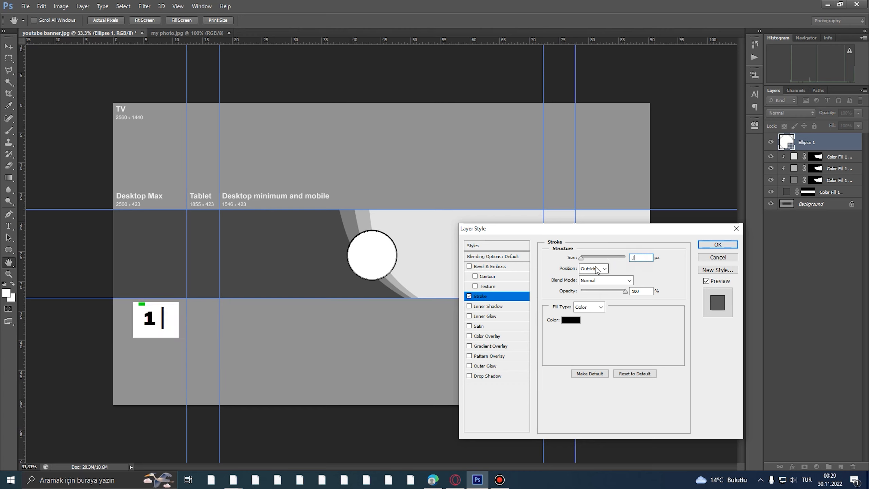
{"action": "key", "text": "BackSpace"}
{"action": "key", "text": "BackSpace"}
{"action": "type", "text": "25"}
{"action": "key", "text": "BackSpace"}
{"action": "key", "text": "BackSpace"}
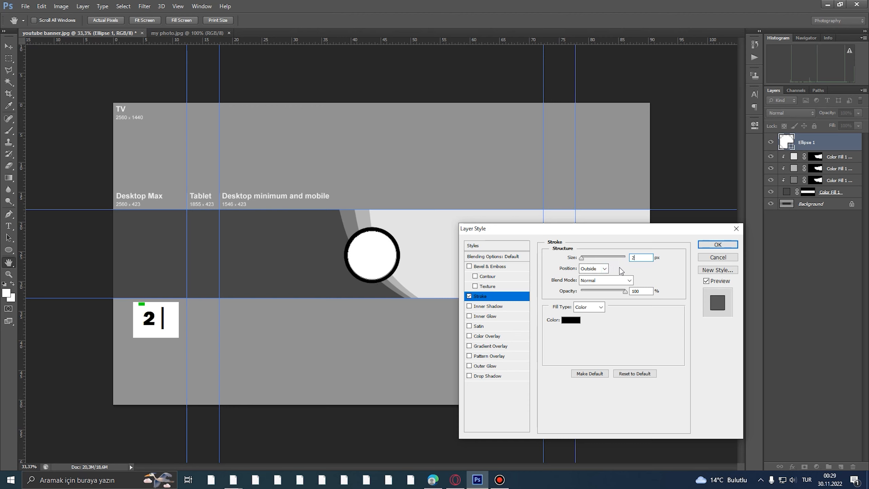
{"action": "type", "text": "21"}
{"action": "key", "text": "Return"}
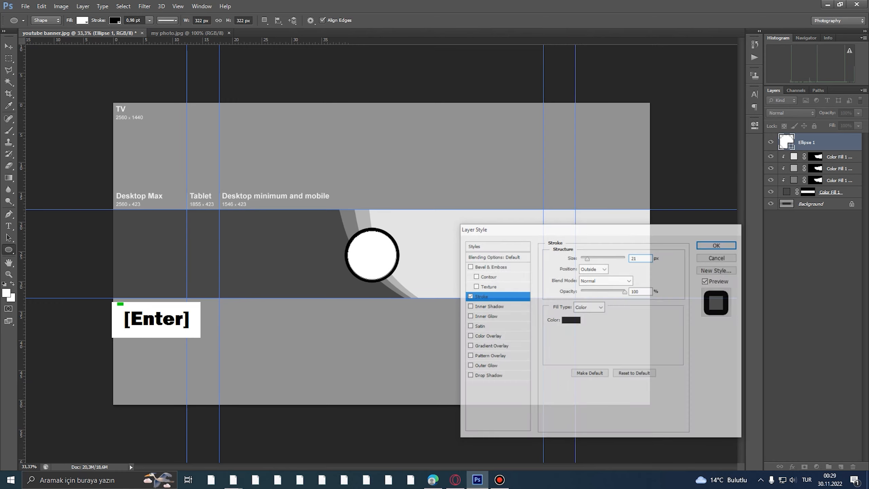
- Set the circle's stroke color to the dark gray sampled from the banner's background
{"action": "left_click", "coordinate": [576, 258], "text": "ctrl"}
{"action": "right_click", "coordinate": [803, 143]}
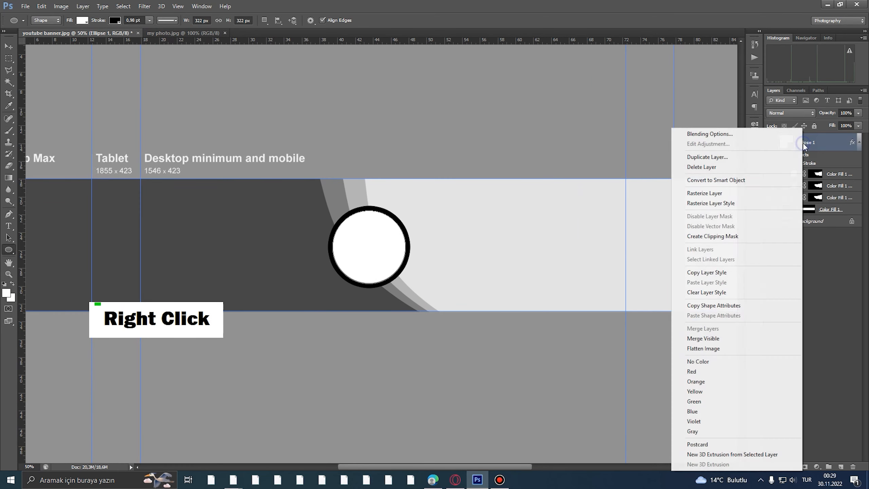
{"action": "left_click", "coordinate": [773, 134]}
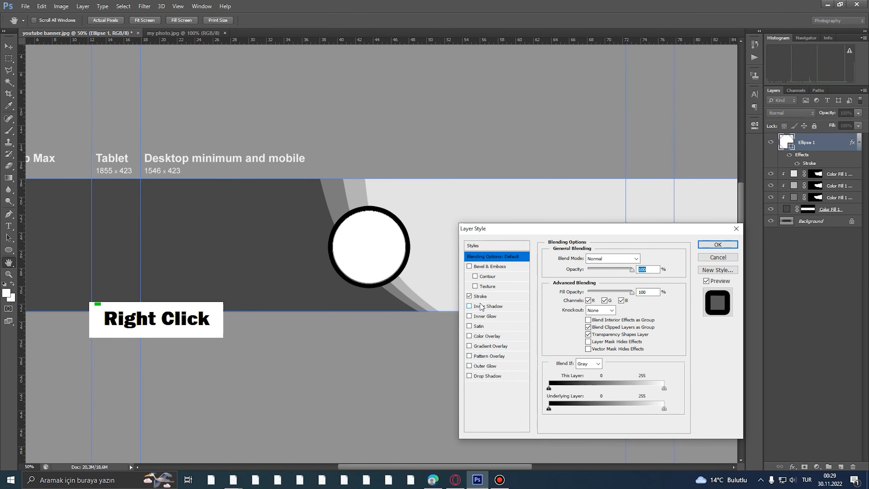
{"action": "left_click", "coordinate": [480, 296]}
{"action": "left_click", "coordinate": [574, 322]}
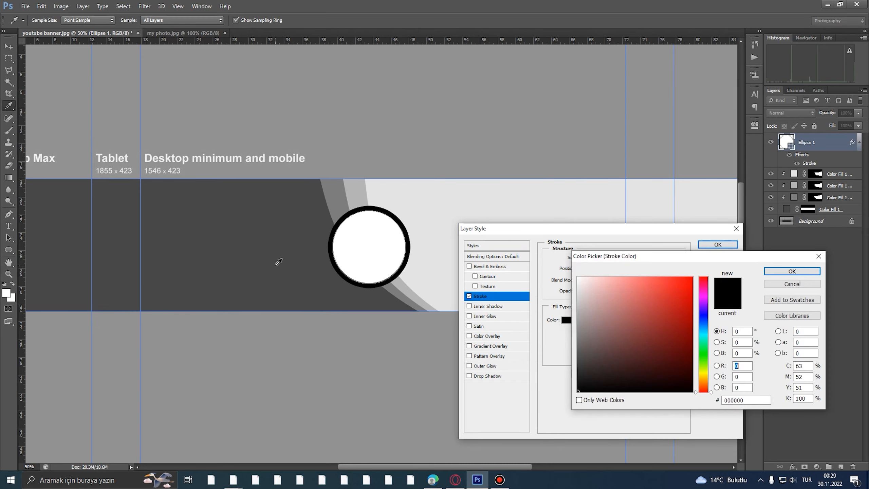
{"action": "left_click", "coordinate": [277, 267]}
{"action": "left_click", "coordinate": [766, 272]}
{"action": "left_click", "coordinate": [717, 244]}
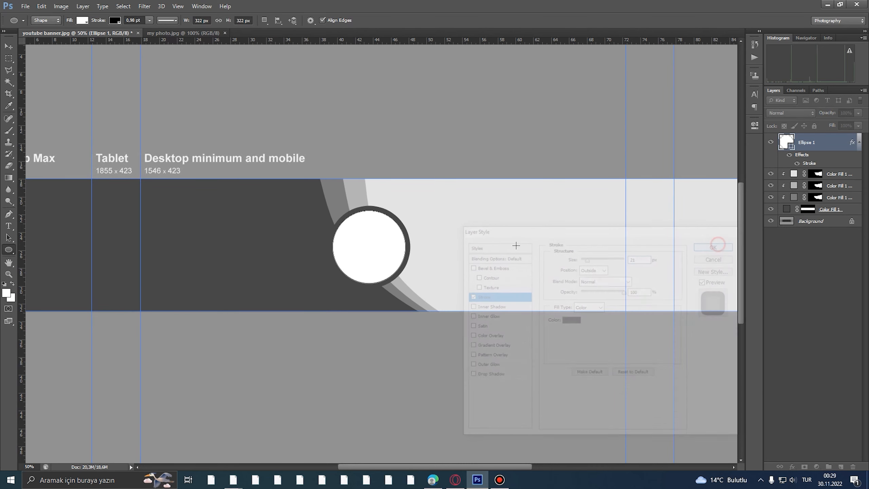
- Draw a horizontal rectangle about 1767 × 91 px from the circle's inner edge to just past the canvas's far side
{"action": "left_click", "coordinate": [441, 237], "text": "alt"}
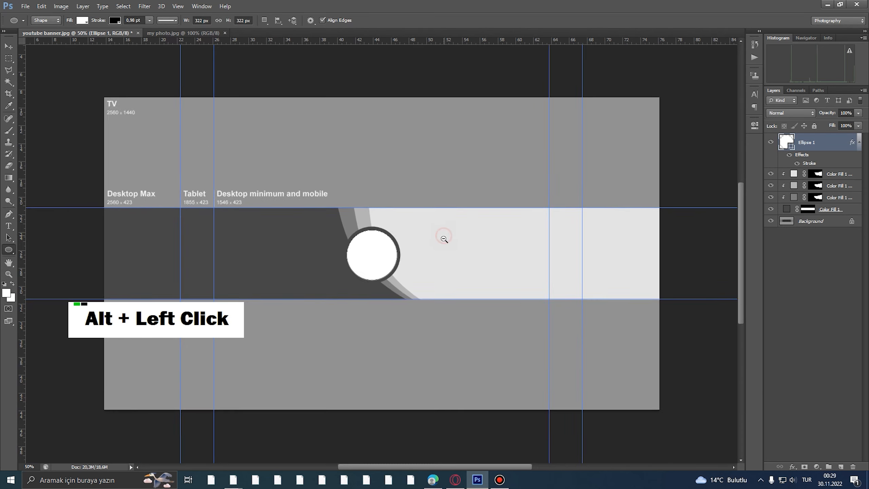
{"action": "right_click", "coordinate": [9, 251]}
{"action": "left_click", "coordinate": [44, 249]}
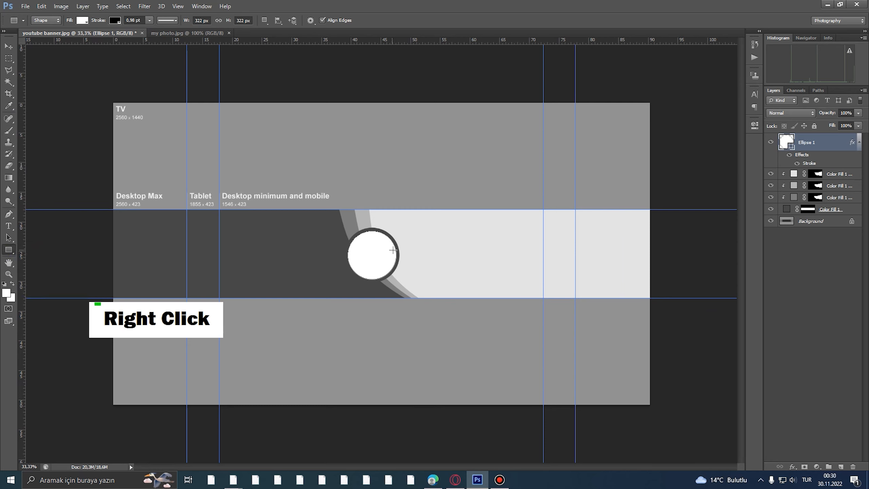
{"action": "left_click_drag", "start_coordinate": [393, 246], "coordinate": [659, 260]}
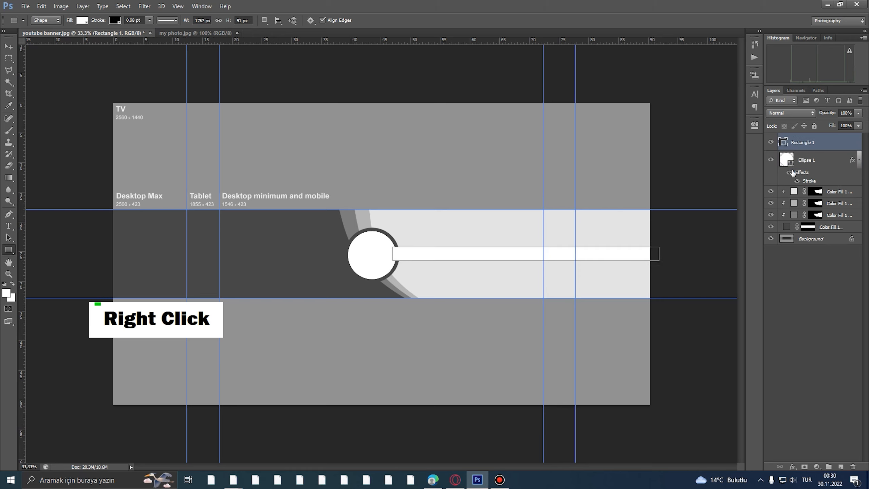
- Give the bar a color overlay of dark gray 474747 sampled from the banner, and place its layer beneath the circle
{"action": "right_click", "coordinate": [795, 142]}
{"action": "left_click", "coordinate": [712, 133]}
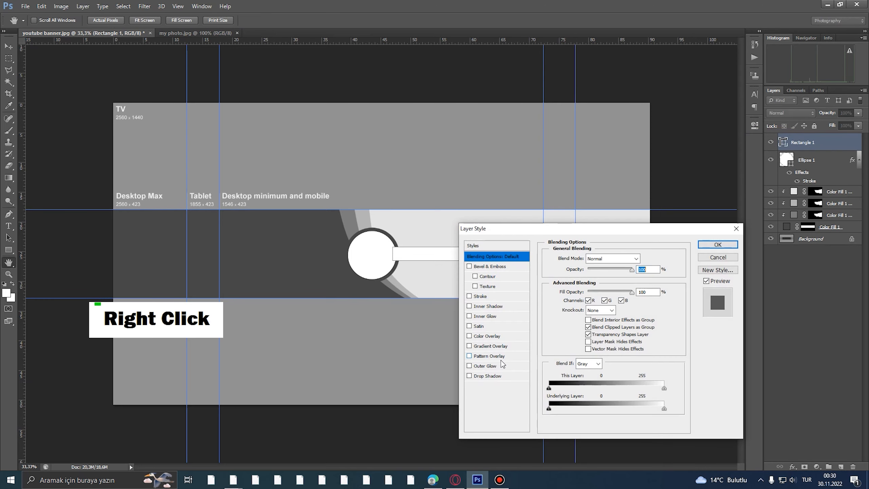
{"action": "left_click", "coordinate": [492, 336]}
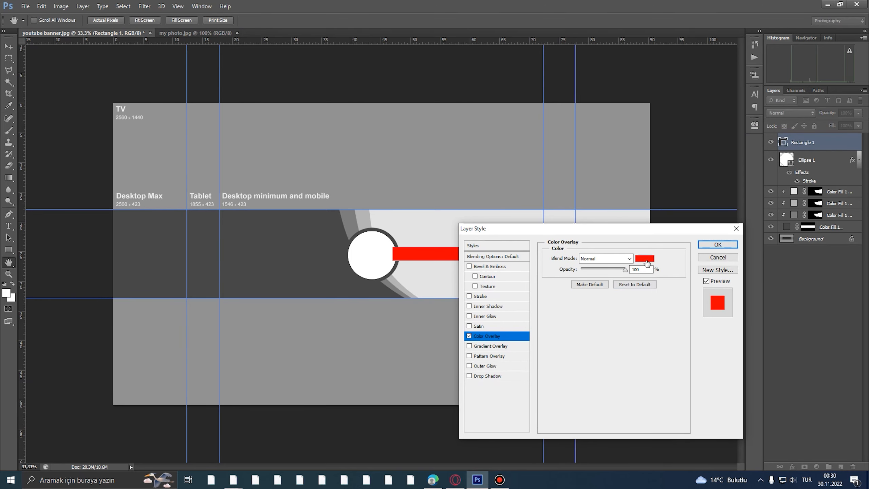
{"action": "left_click", "coordinate": [647, 263]}
{"action": "left_click", "coordinate": [328, 264]}
{"action": "left_click", "coordinate": [792, 272]}
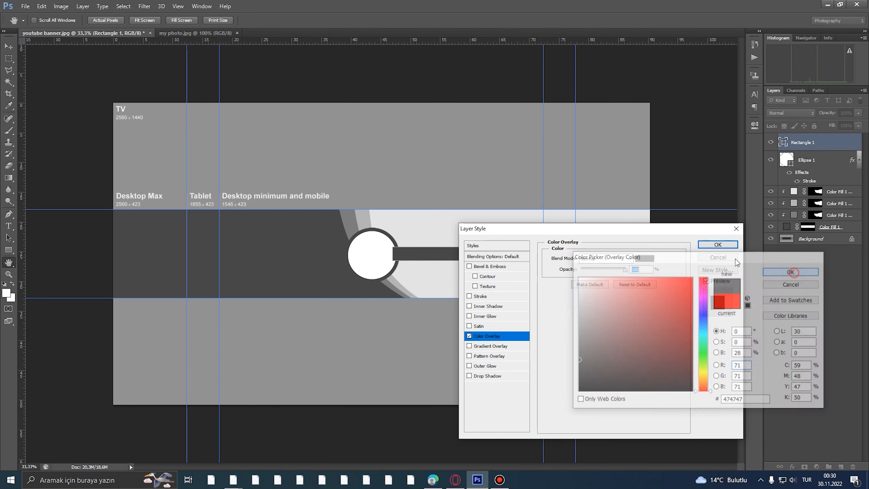
{"action": "left_click", "coordinate": [719, 244]}
{"action": "left_click_drag", "start_coordinate": [807, 148], "coordinate": [794, 190]}
- Copy the picture from my photo.jpg into the banner document, place its layer above the circle and clip it to the circle
{"action": "key", "text": "v"}
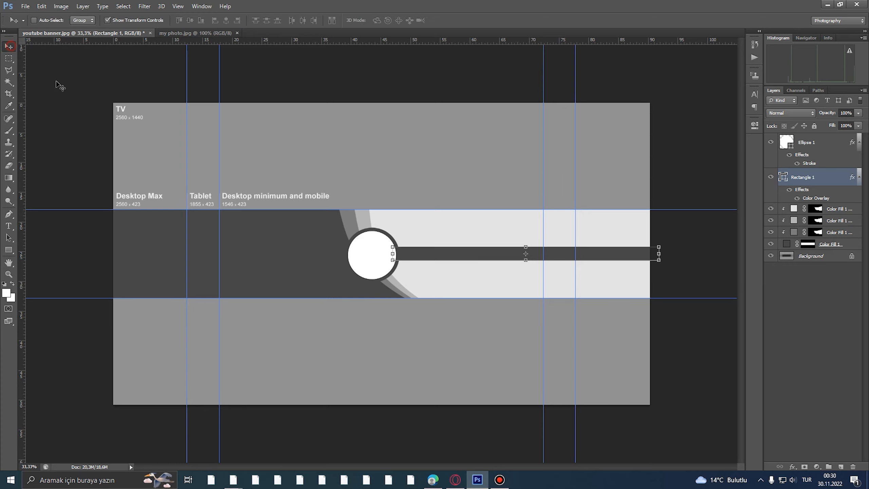
{"action": "left_click", "coordinate": [325, 240], "text": "ctrl"}
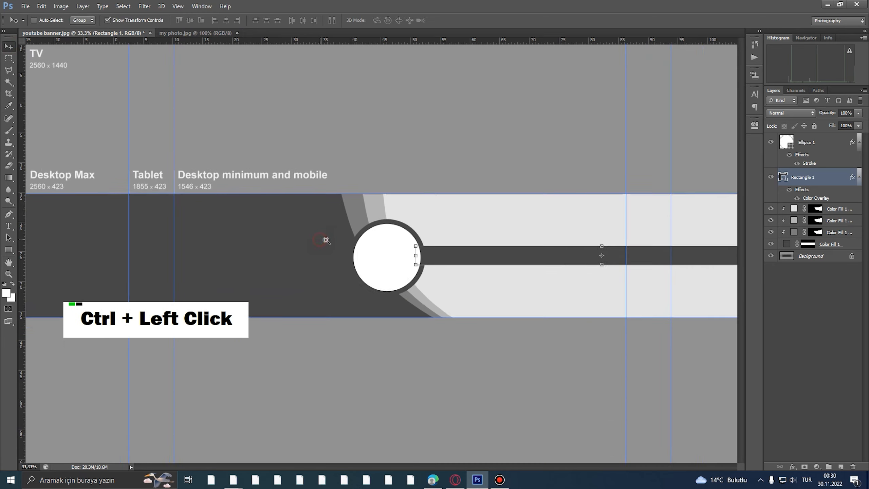
{"action": "left_click", "coordinate": [462, 264], "text": "alt"}
{"action": "left_click", "coordinate": [422, 261], "text": "ctrl"}
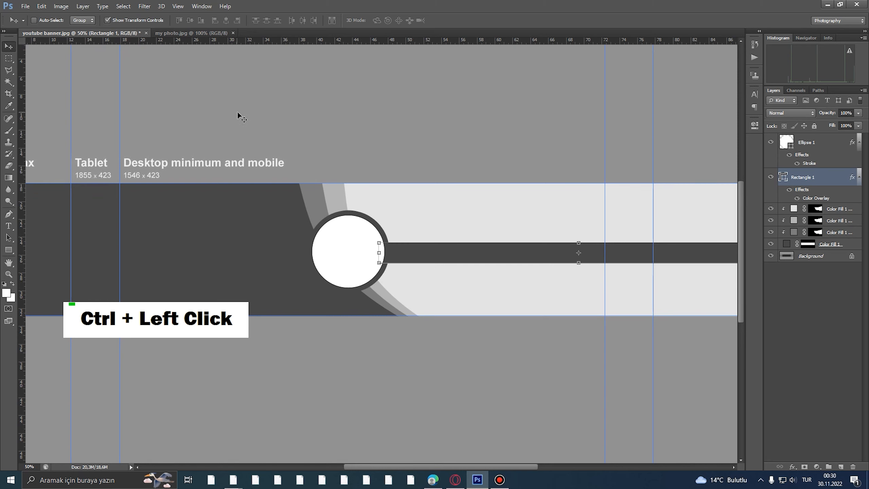
{"action": "left_click", "coordinate": [178, 33]}
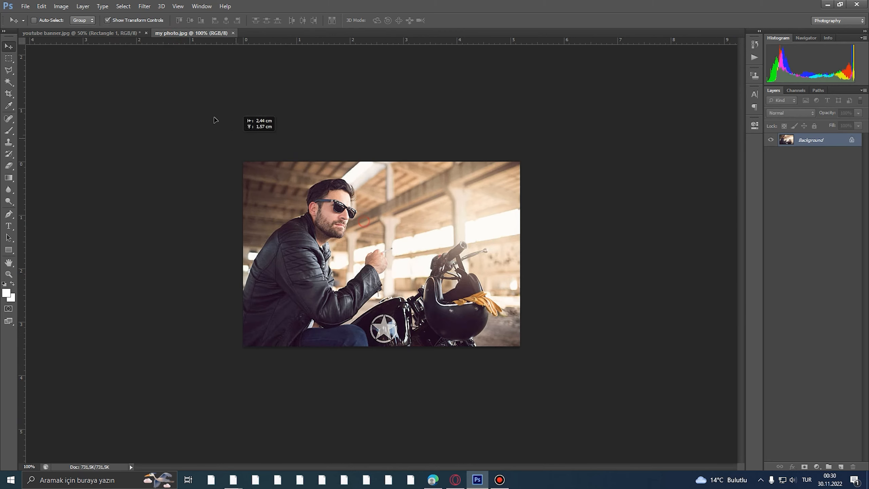
{"action": "left_click_drag", "start_coordinate": [215, 120], "coordinate": [349, 129]}
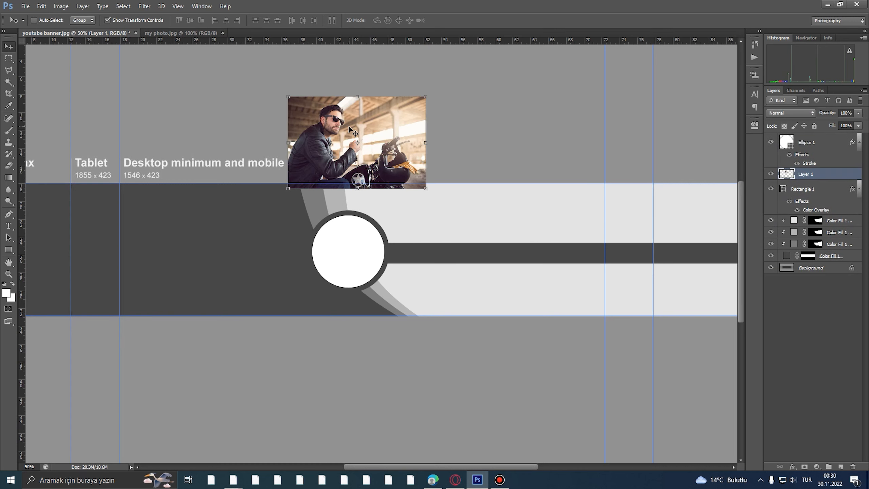
{"action": "left_click_drag", "start_coordinate": [798, 176], "coordinate": [808, 145]}
{"action": "left_click", "coordinate": [789, 142], "text": "alt"}
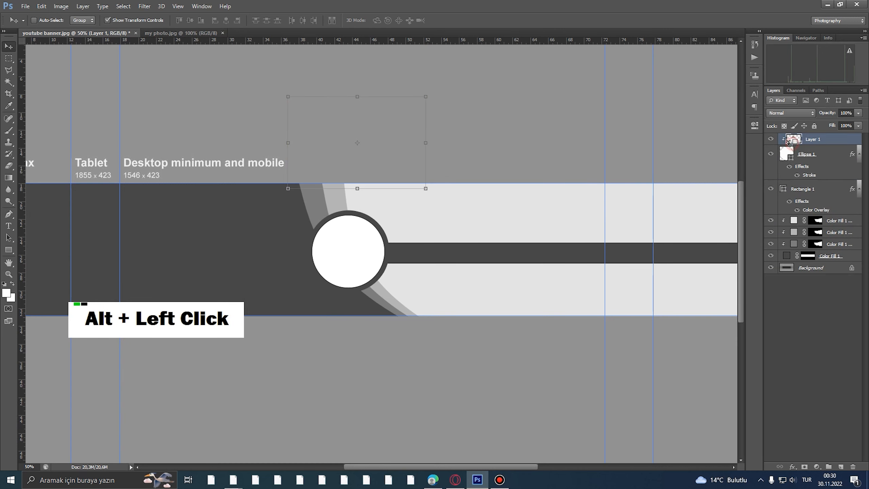
- Enlarge the clipped photo to about 150% and position it so the man's head and shoulders fill the circle
{"action": "left_click_drag", "start_coordinate": [396, 171], "coordinate": [475, 330]}
{"action": "left_click_drag", "start_coordinate": [425, 284], "coordinate": [443, 293]}
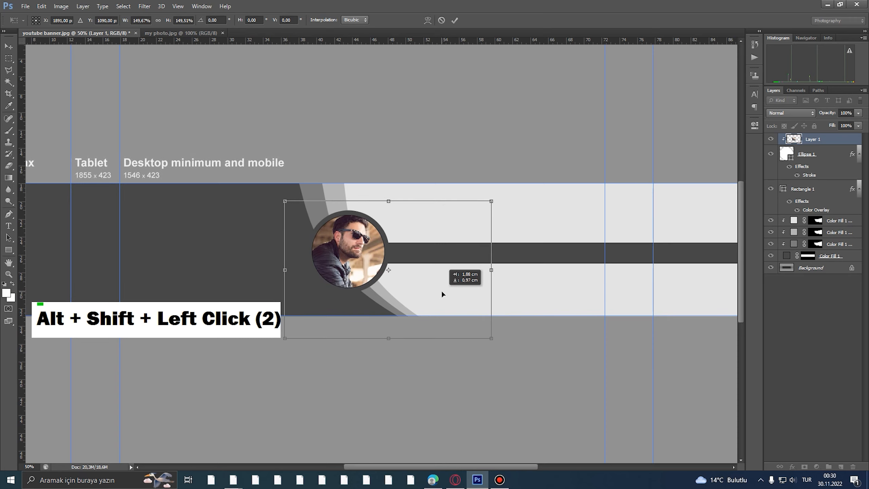
{"action": "double_click", "coordinate": [404, 261]}
{"action": "left_click", "coordinate": [349, 255], "text": "alt"}
{"action": "left_click", "coordinate": [349, 255], "text": "alt"}
{"action": "left_click", "coordinate": [339, 254], "text": "ctrl"}
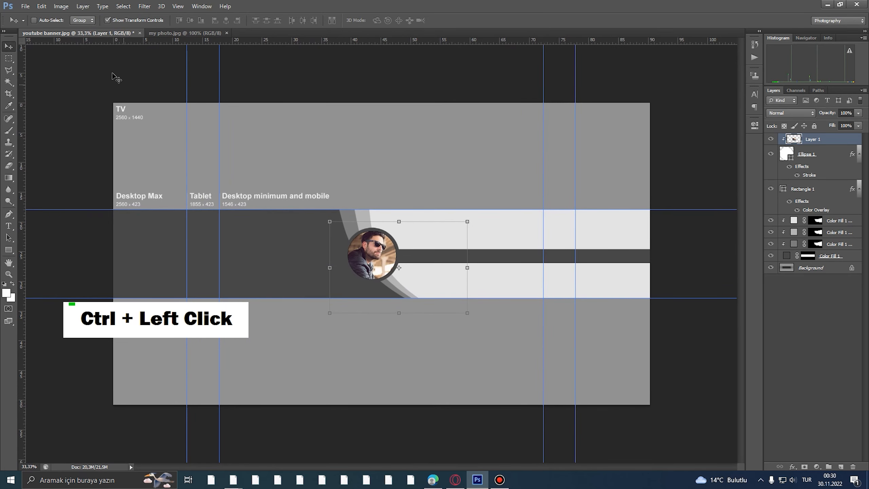
- Open 5.jpg and copy its motorcycle picture into the banner document
{"action": "left_click", "coordinate": [27, 8]}
{"action": "left_click", "coordinate": [38, 23]}
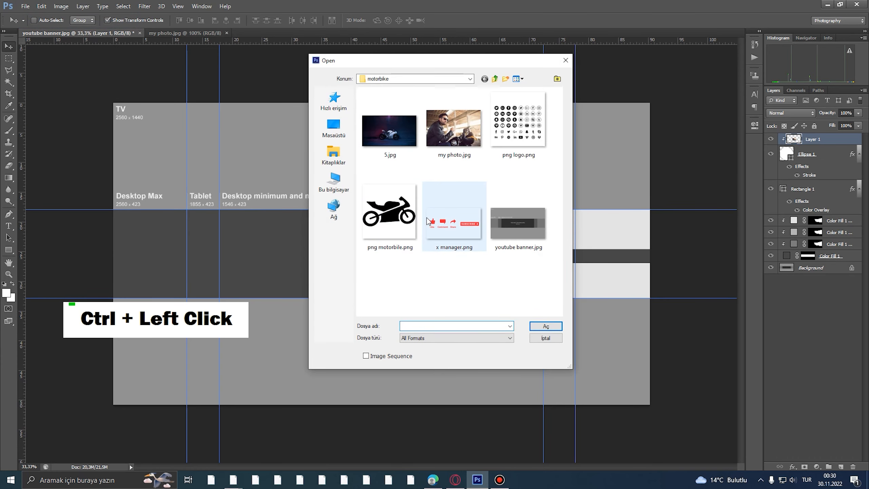
{"action": "left_click", "coordinate": [547, 326]}
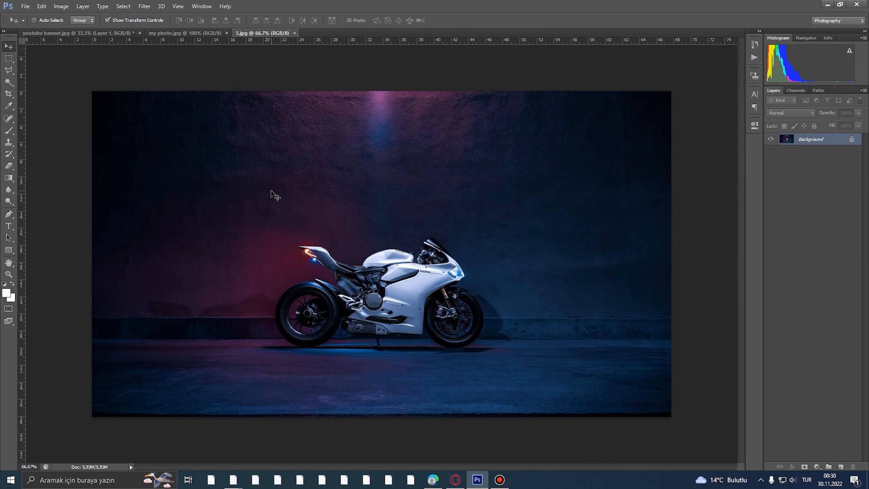
{"action": "left_click", "coordinate": [366, 242], "text": "ctrl"}
{"action": "left_click", "coordinate": [401, 230], "text": "alt"}
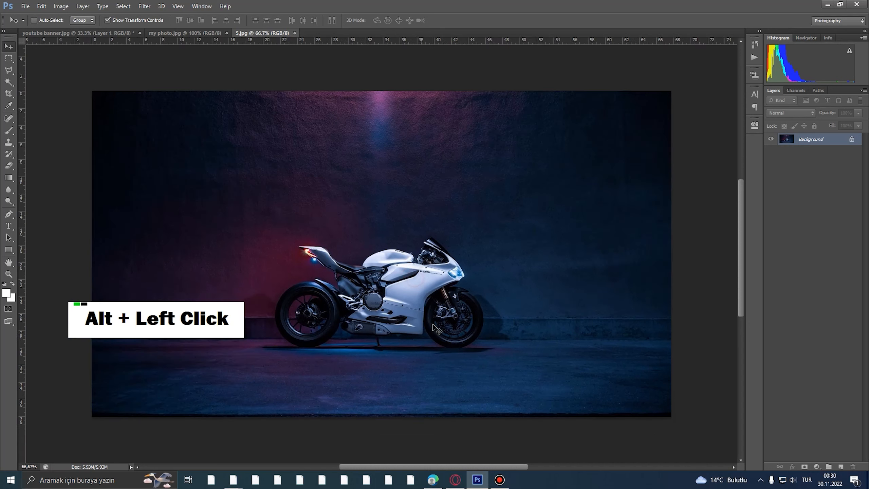
{"action": "left_click_drag", "start_coordinate": [116, 30], "coordinate": [293, 162]}
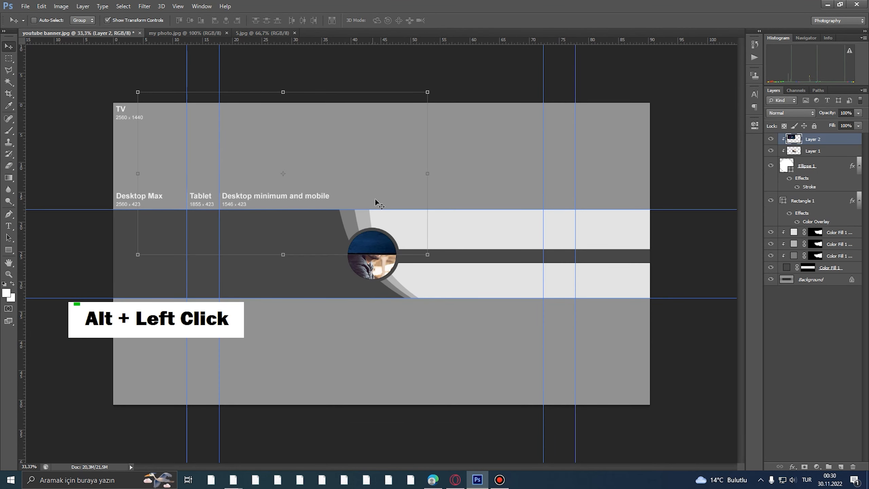
- Release the motorcycle picture from the circle's clipping and place its layer beneath the curved bands, clipped to the base banner fill
{"action": "key", "text": "ctrl"}
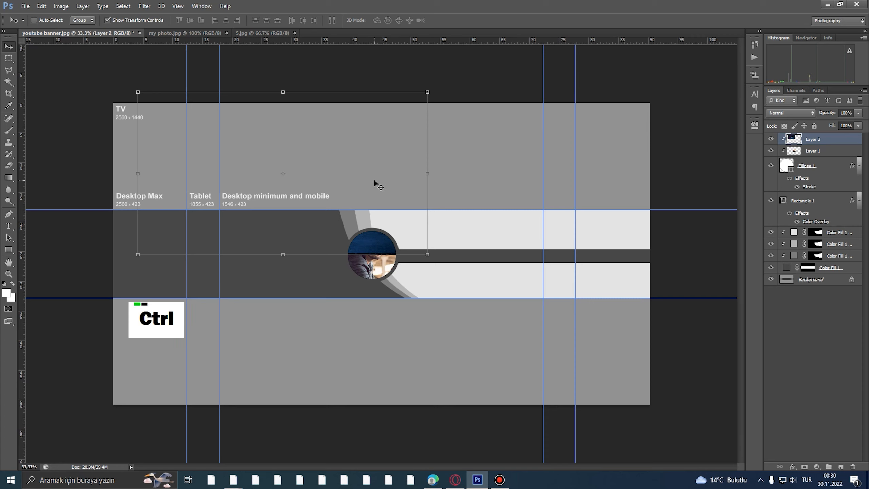
{"action": "key", "text": "alt"}
{"action": "left_click", "coordinate": [799, 142], "text": "alt"}
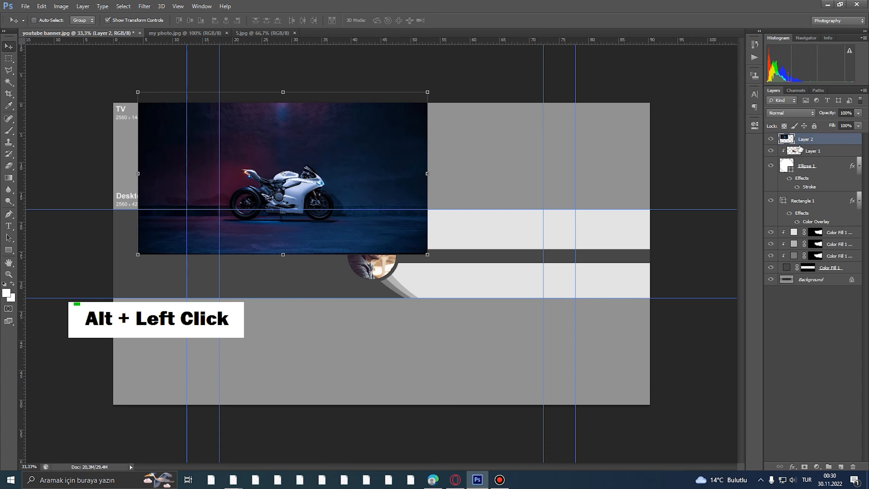
{"action": "left_click_drag", "start_coordinate": [814, 140], "coordinate": [816, 265]}
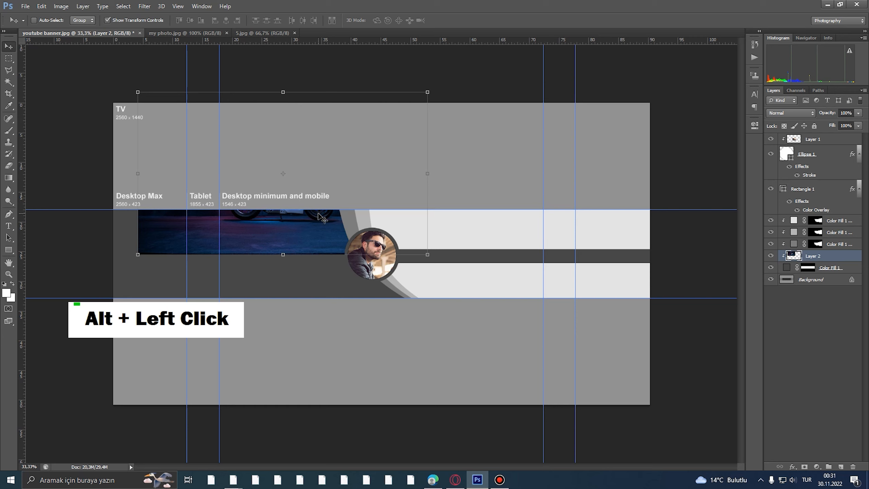
- Position the motorcycle picture inside the banner strip so the whole motorcycle sits just beside the curved bands
{"action": "left_click_drag", "start_coordinate": [306, 251], "coordinate": [273, 302]}
{"action": "left_click_drag", "start_coordinate": [353, 293], "coordinate": [375, 303]}
{"action": "mouse_move", "coordinate": [336, 283]}
{"action": "left_mouse_down"}
{"action": "mouse_move", "coordinate": [335, 267]}
{"action": "mouse_move", "coordinate": [345, 272]}
{"action": "left_mouse_up"}
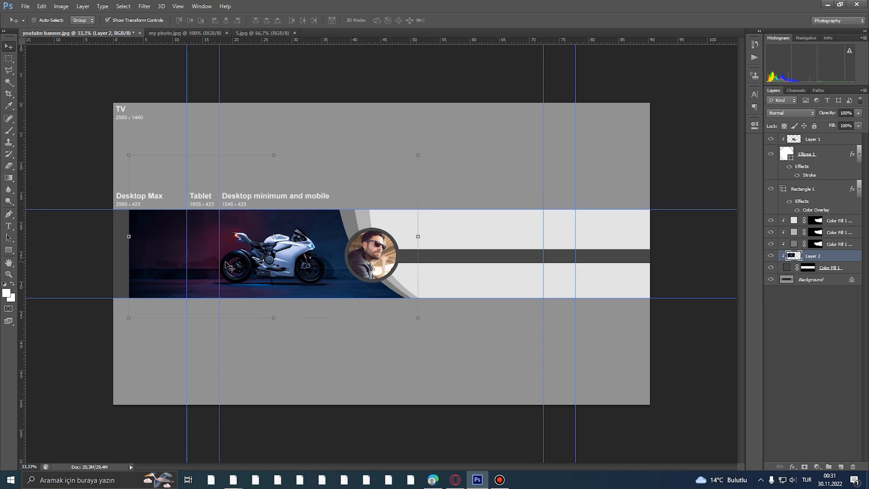
- Stretch the outer strip of the motorcycle picture to the canvas edge to fill the gap, and clear the selection
{"action": "key", "text": "m"}
{"action": "left_click_drag", "start_coordinate": [119, 170], "coordinate": [200, 322]}
{"action": "key", "text": "ctrl+t"}
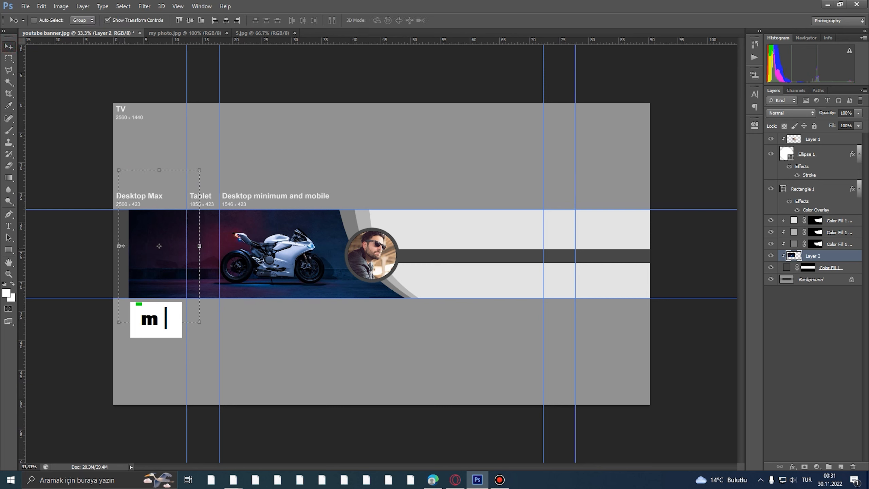
{"action": "left_click_drag", "start_coordinate": [118, 245], "coordinate": [99, 244]}
{"action": "double_click", "coordinate": [149, 228]}
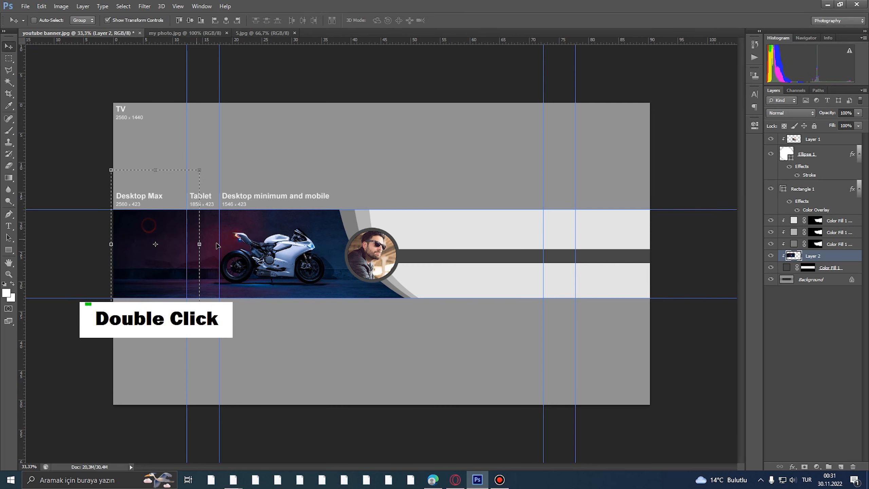
{"action": "key", "text": "ctrl+d"}
{"action": "left_click", "coordinate": [402, 250], "text": "alt"}
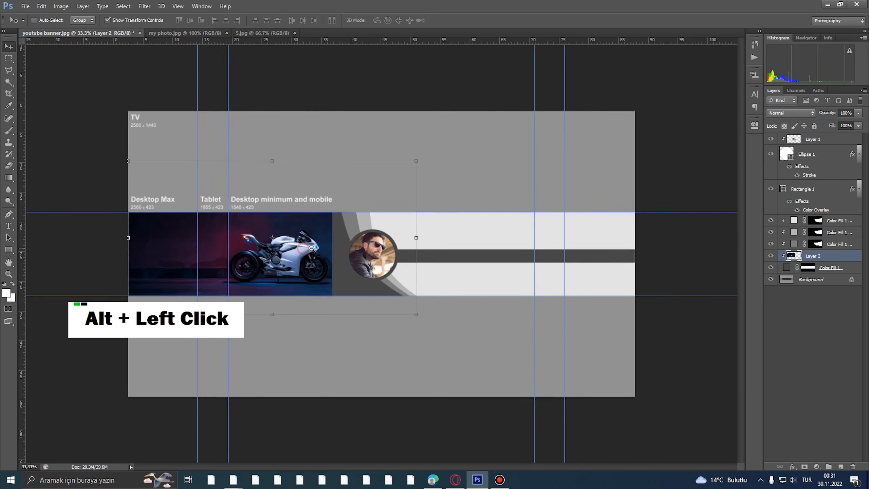
{"action": "left_click", "coordinate": [403, 250], "text": "ctrl"}
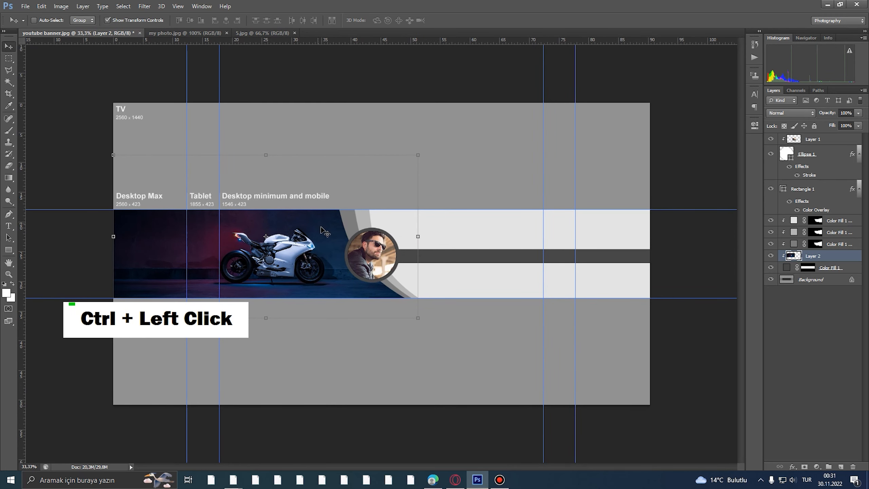
{"action": "left_click", "coordinate": [325, 232], "text": "ctrl"}
{"action": "left_click", "coordinate": [324, 232], "text": "alt"}
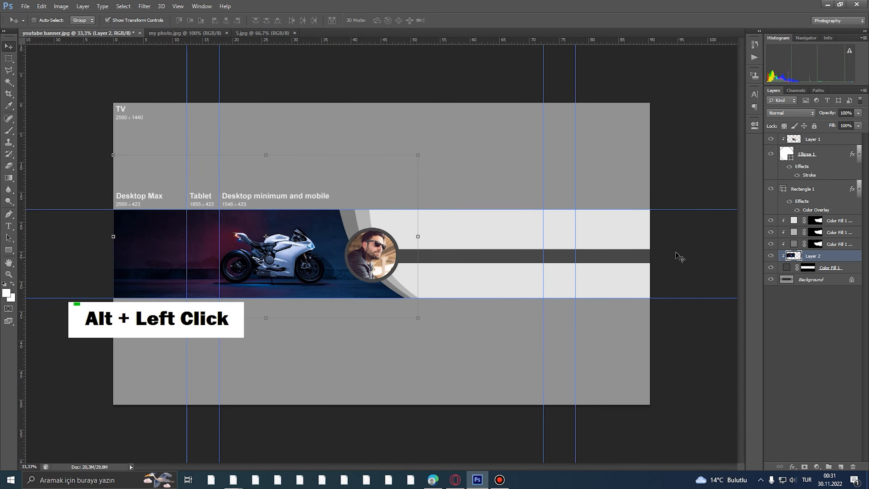
- Add a gradient overlay to the lightest curved band's layer and give the gradient a near-white start color
{"action": "left_click", "coordinate": [823, 224]}
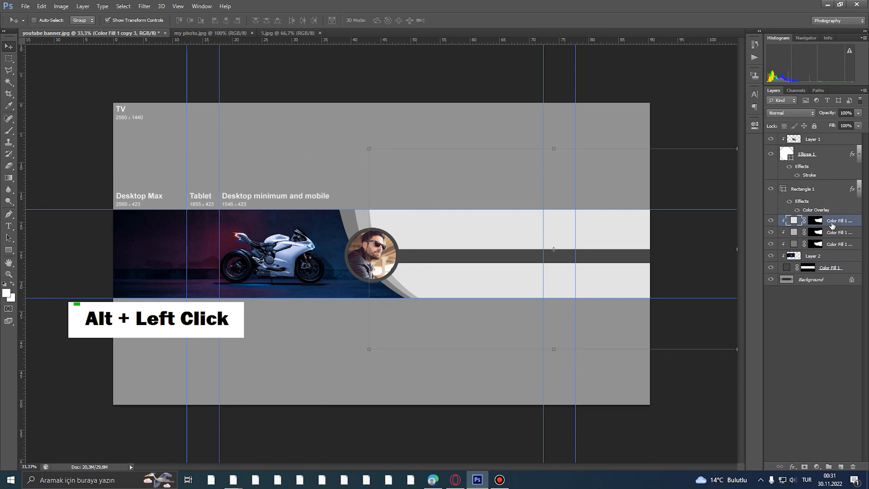
{"action": "right_click", "coordinate": [828, 222]}
{"action": "left_click", "coordinate": [730, 137]}
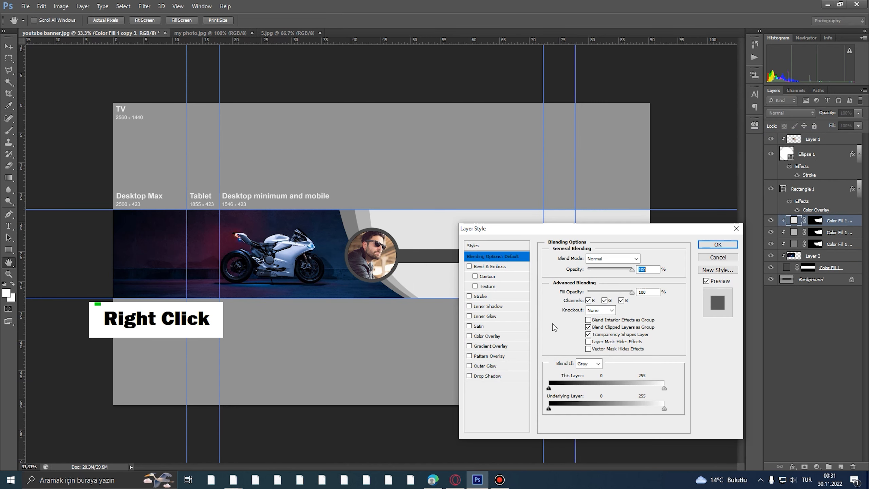
{"action": "left_click", "coordinate": [502, 348]}
{"action": "left_click_drag", "start_coordinate": [671, 231], "coordinate": [772, 189]}
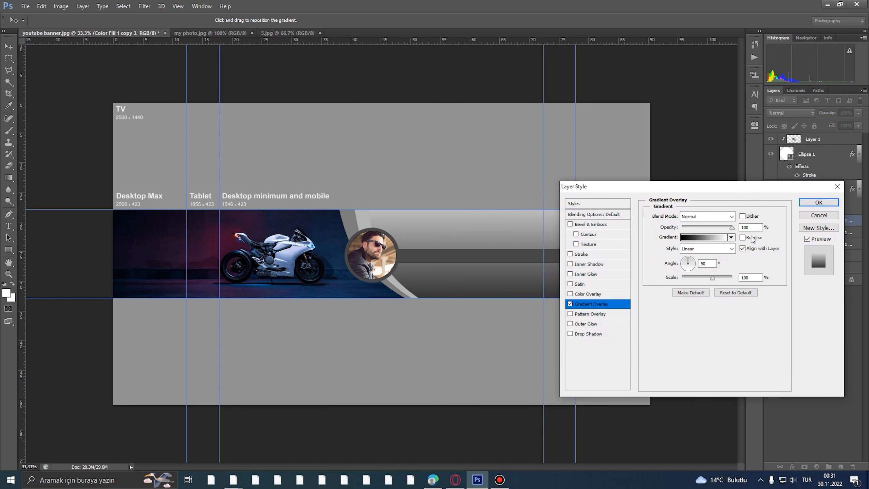
{"action": "left_click", "coordinate": [715, 237]}
{"action": "double_click", "coordinate": [590, 313]}
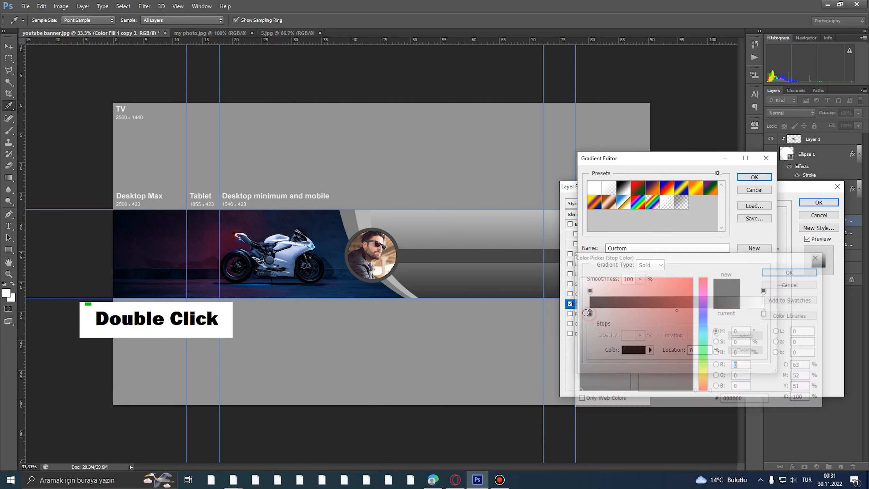
{"action": "left_click", "coordinate": [578, 282]}
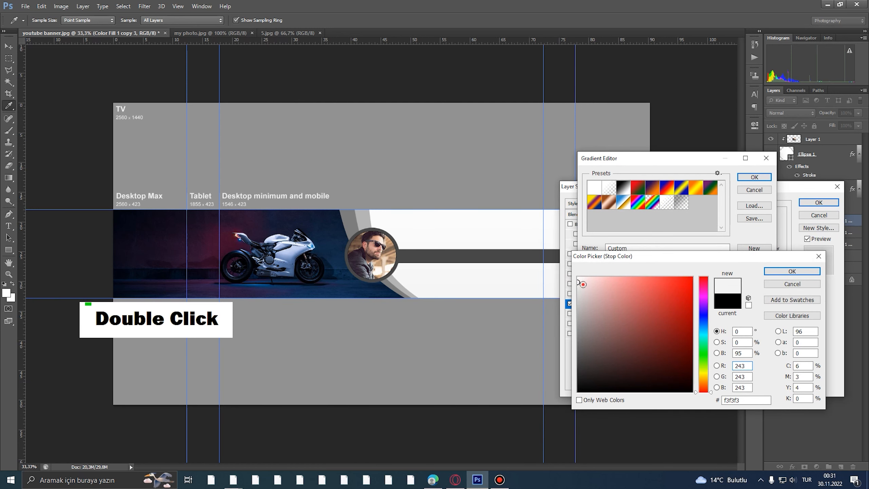
{"action": "left_click", "coordinate": [576, 286]}
{"action": "left_click", "coordinate": [579, 282]}
{"action": "left_click", "coordinate": [766, 271]}
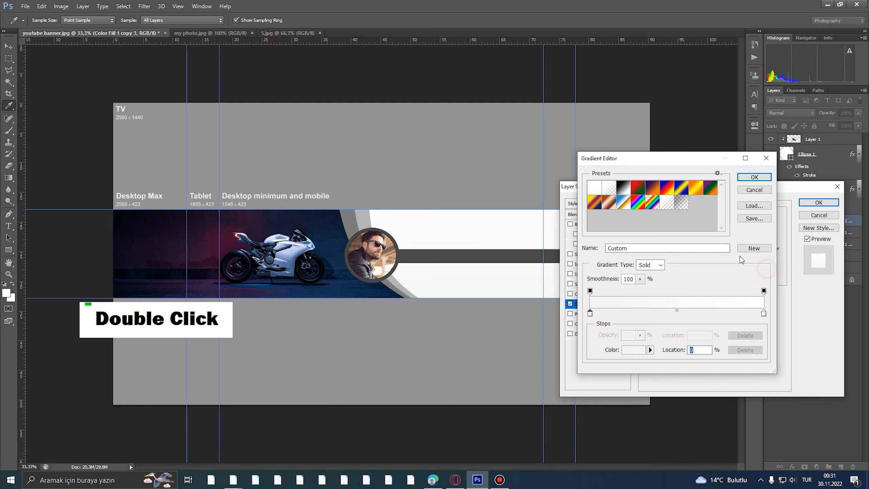
- Set the gradient's end color to light blue b4c2e7 sampled from the motorcycle, and accept the gradient
{"action": "double_click", "coordinate": [764, 313]}
{"action": "left_click", "coordinate": [291, 252]}
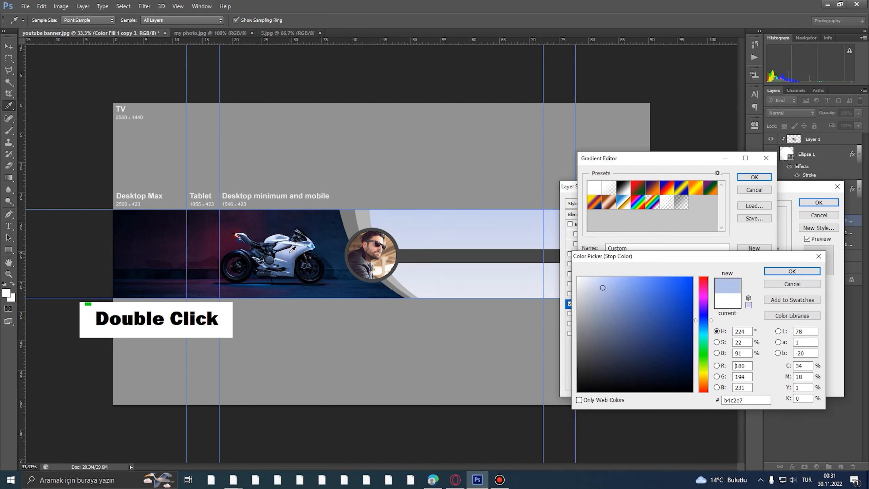
{"action": "left_click", "coordinate": [785, 272]}
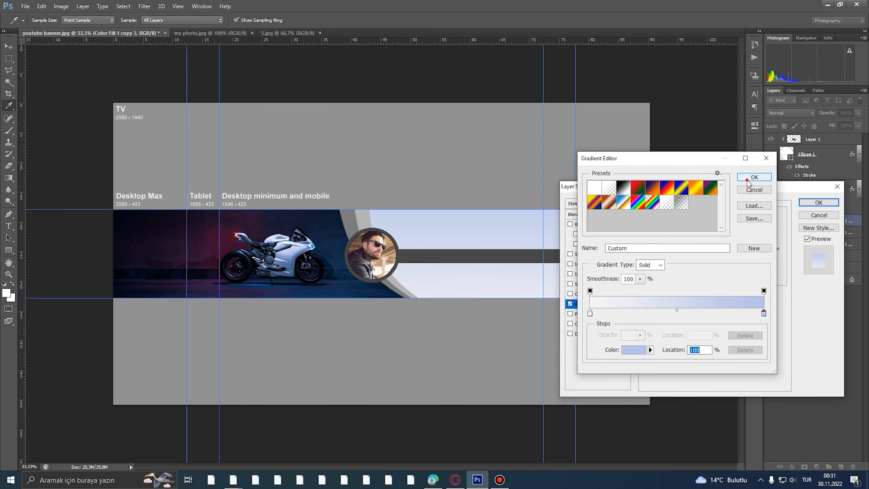
{"action": "left_click", "coordinate": [754, 177]}
- Turn the gradient overlay's angle almost horizontal so the blue lies at the banner's far end, and apply the layer style
{"action": "left_click_drag", "start_coordinate": [691, 271], "coordinate": [693, 269]}
{"action": "left_click_drag", "start_coordinate": [685, 190], "coordinate": [693, 307]}
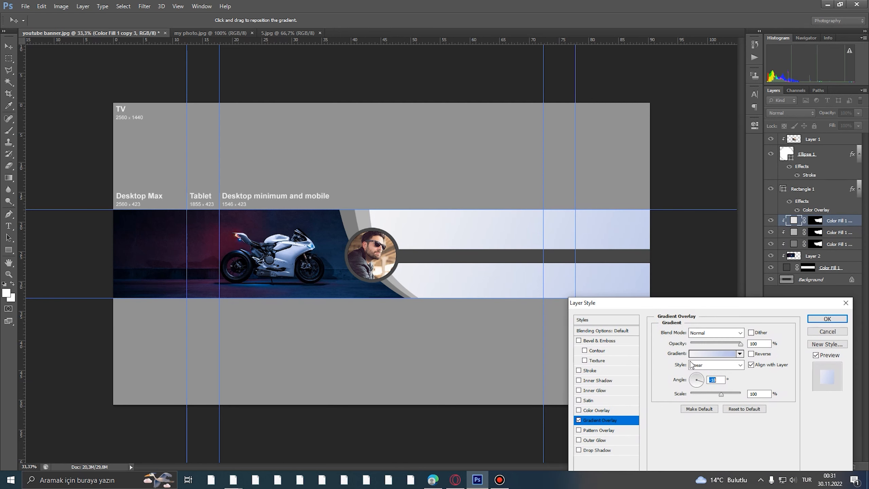
{"action": "left_click_drag", "start_coordinate": [697, 378], "coordinate": [702, 382]}
{"action": "double_click", "coordinate": [704, 383]}
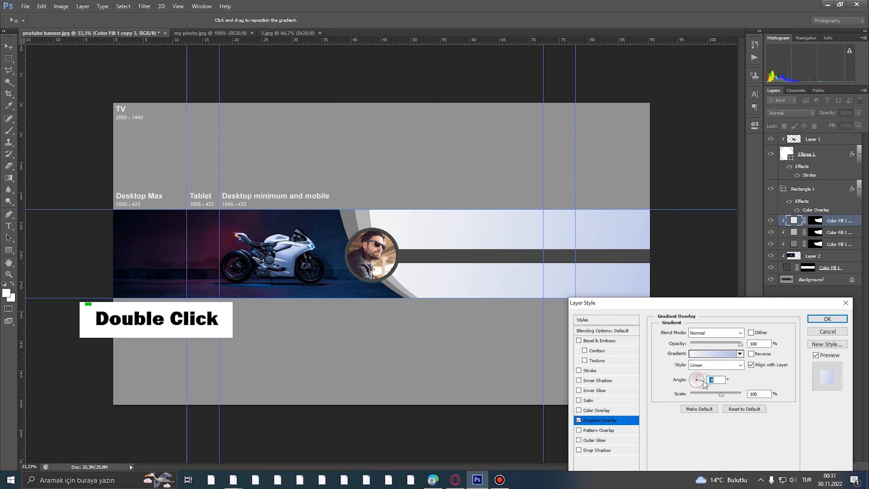
{"action": "left_click", "coordinate": [814, 320]}
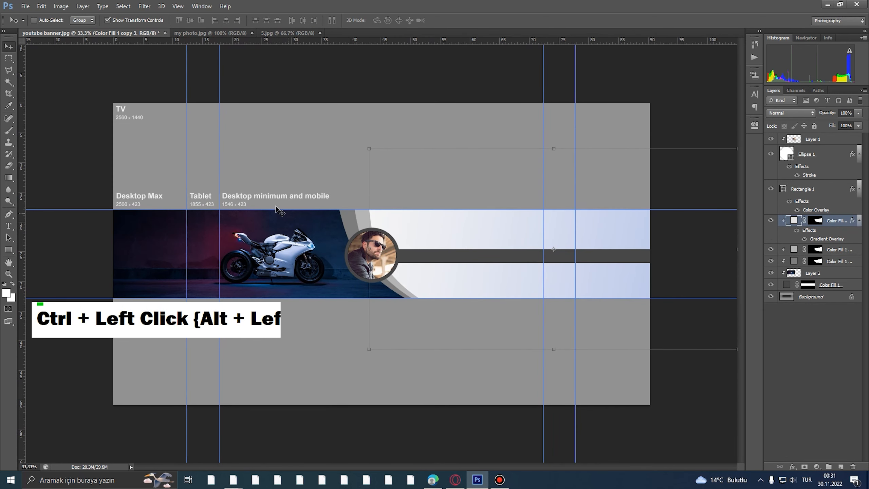
- Open x manager.png, copy its artwork into the banner document and place its layer above all others
{"action": "left_click", "coordinate": [26, 6]}
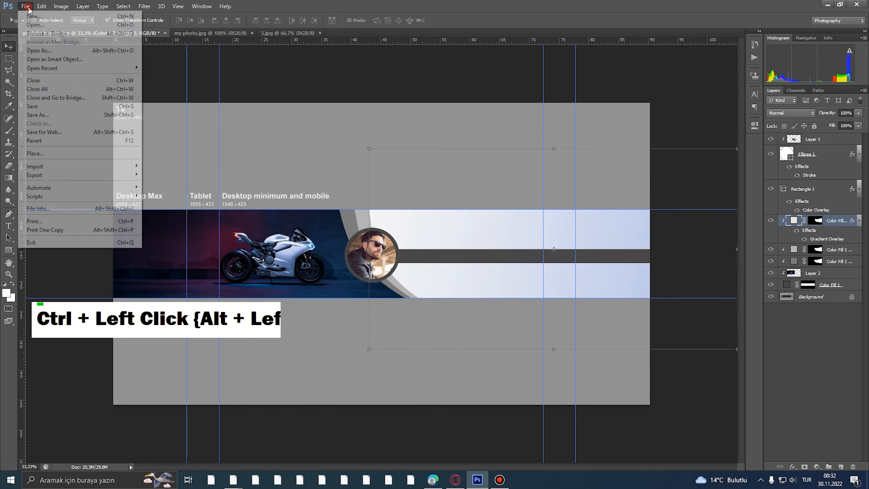
{"action": "left_click", "coordinate": [36, 21]}
{"action": "left_click", "coordinate": [453, 222]}
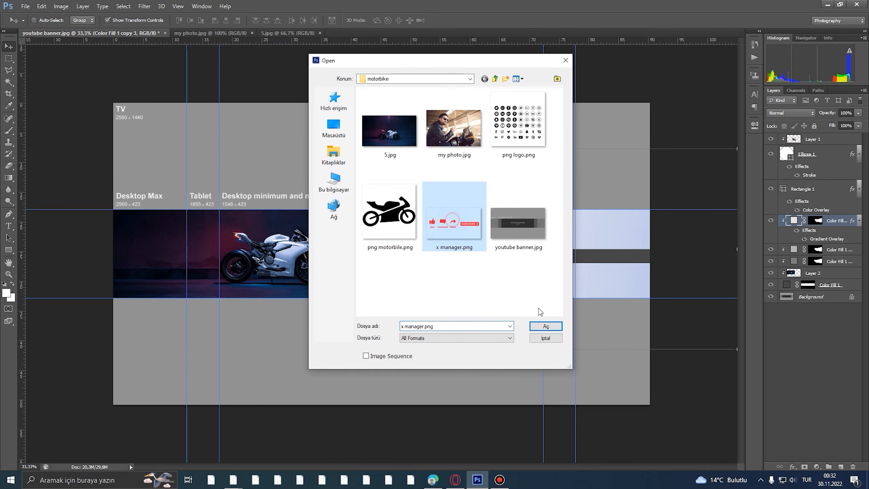
{"action": "left_click", "coordinate": [546, 326]}
{"action": "left_click_drag", "start_coordinate": [368, 252], "coordinate": [284, 150]}
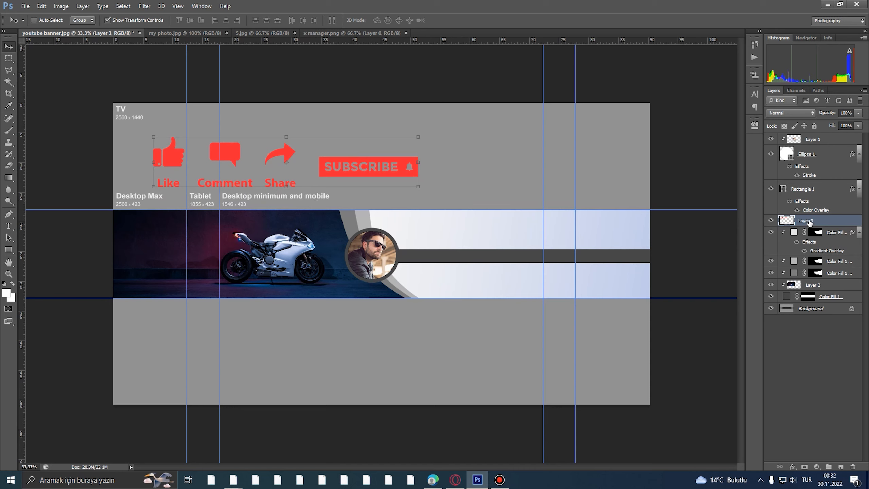
{"action": "left_click_drag", "start_coordinate": [809, 222], "coordinate": [804, 137]}
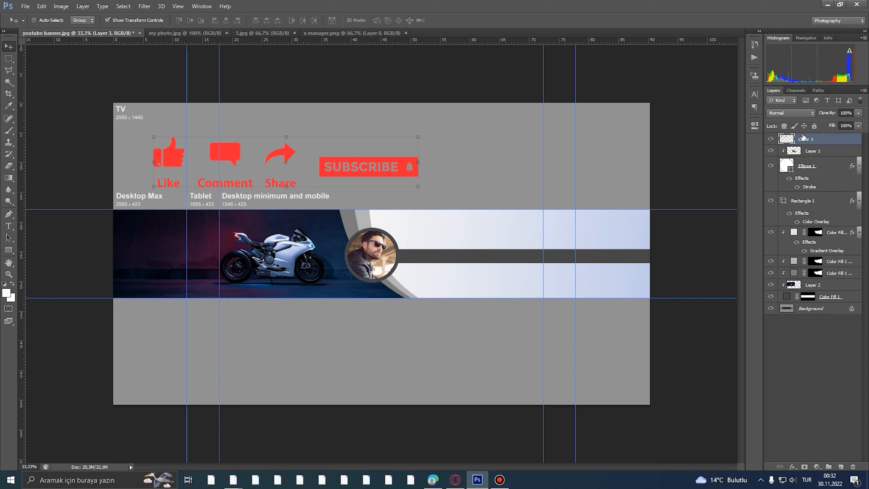
- Delete the SUBSCRIBE button from the copied artwork, keeping the Like, Comment and Share icons, and clear the selection
{"action": "key", "text": "m"}
{"action": "left_click_drag", "start_coordinate": [473, 128], "coordinate": [307, 204]}
{"action": "key", "text": "Delete"}
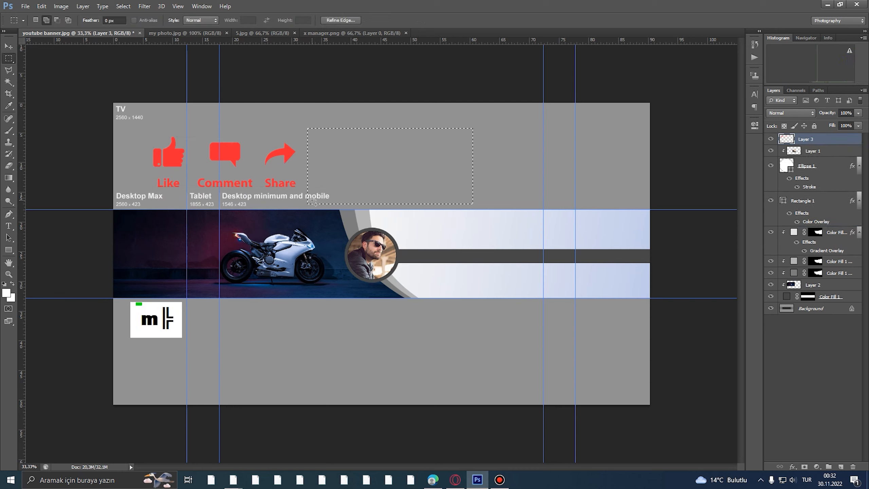
{"action": "key", "text": "ctrl+d"}
- Scale down the Like, Comment and Share icons and place them in the upper outer corner of the motorcycle picture
{"action": "left_click", "coordinate": [8, 46]}
{"action": "left_click", "coordinate": [214, 164], "text": "ctrl"}
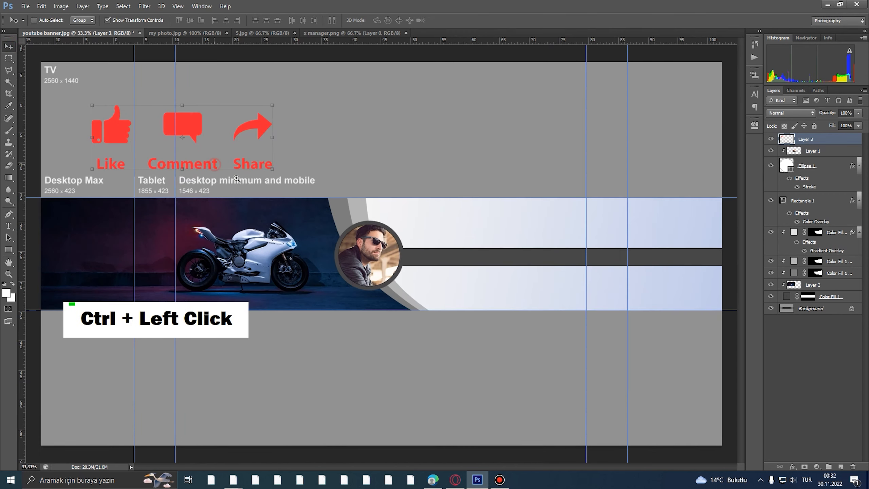
{"action": "left_click_drag", "start_coordinate": [265, 196], "coordinate": [248, 285]}
{"action": "left_click_drag", "start_coordinate": [310, 299], "coordinate": [206, 272]}
{"action": "left_click_drag", "start_coordinate": [187, 251], "coordinate": [194, 267]}
{"action": "double_click", "coordinate": [194, 268]}
- Select the Comment icon with its label, move it directly beneath the Like icon and clear the selection
{"action": "key", "text": "m"}
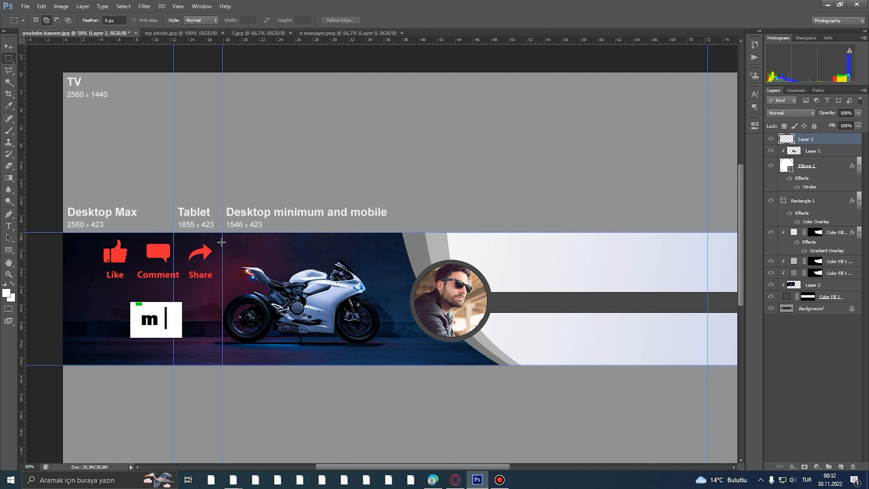
{"action": "left_click_drag", "start_coordinate": [179, 237], "coordinate": [136, 293]}
{"action": "left_click", "coordinate": [9, 46]}
{"action": "left_click_drag", "start_coordinate": [173, 256], "coordinate": [128, 302]}
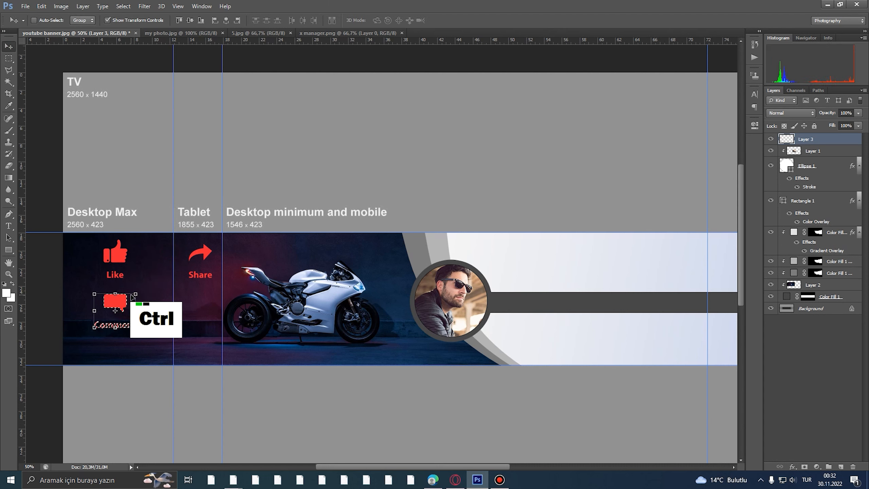
{"action": "key", "text": "ctrl+d"}
- Select the Share icon with its label, move it beneath the Comment icon and clear the selection
{"action": "key", "text": "m"}
{"action": "left_click_drag", "start_coordinate": [191, 288], "coordinate": [190, 290]}
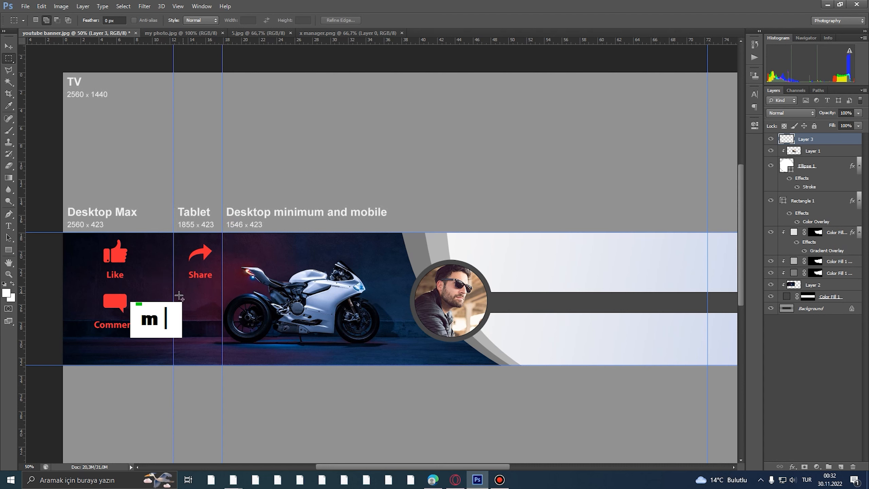
{"action": "key", "text": "v"}
{"action": "left_click_drag", "start_coordinate": [206, 253], "coordinate": [123, 355]}
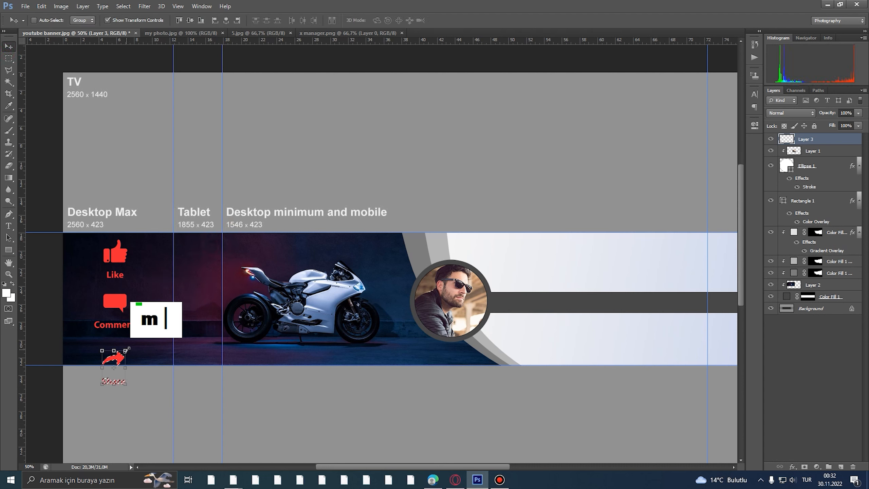
{"action": "key", "text": "ctrl+d"}
- Scale the stacked icons down to fit the banner's height and center them between the canvas edge and the first vertical guide
{"action": "key", "text": "ctrl+t"}
{"action": "left_click_drag", "start_coordinate": [136, 239], "coordinate": [189, 159]}
{"action": "double_click", "coordinate": [128, 271]}
{"action": "left_click", "coordinate": [146, 272], "text": "ctrl"}
{"action": "left_click_drag", "start_coordinate": [167, 237], "coordinate": [157, 237]}
- Add a Gradient Overlay to the Like, Comment, Share icons layer and load the Blue, Red, Yellow preset for editing
{"action": "right_click", "coordinate": [821, 140]}
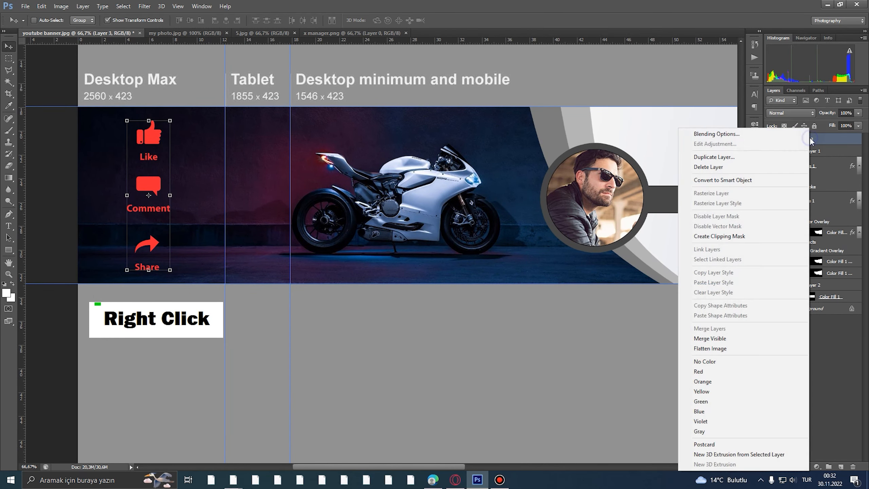
{"action": "left_click", "coordinate": [776, 134]}
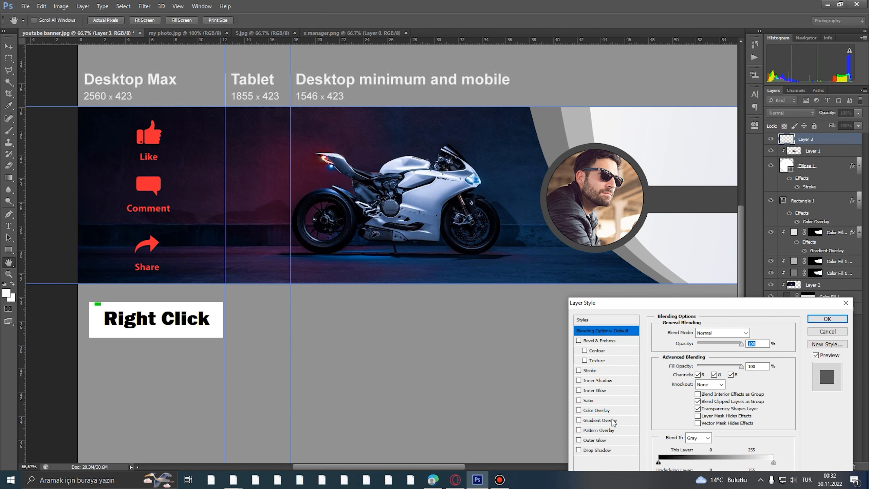
{"action": "left_click", "coordinate": [611, 421]}
{"action": "left_click", "coordinate": [714, 353]}
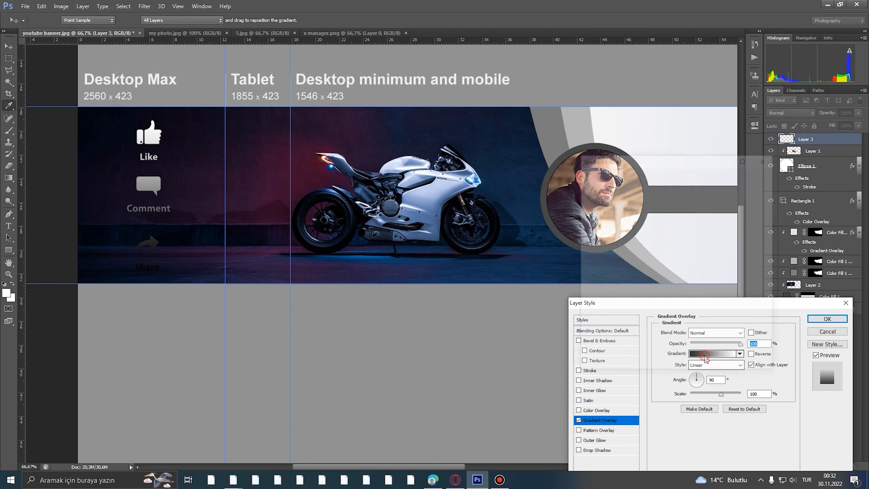
{"action": "left_click", "coordinate": [639, 187]}
{"action": "double_click", "coordinate": [653, 189]}
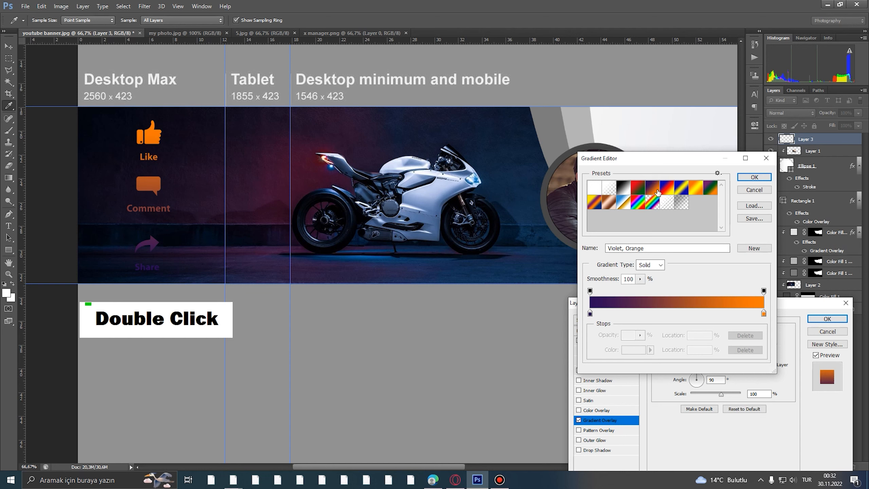
{"action": "left_click", "coordinate": [665, 193]}
- Recolor the gradient's first stop with a pale blue sampled from the motorcycle's bodywork
{"action": "left_click", "coordinate": [590, 314]}
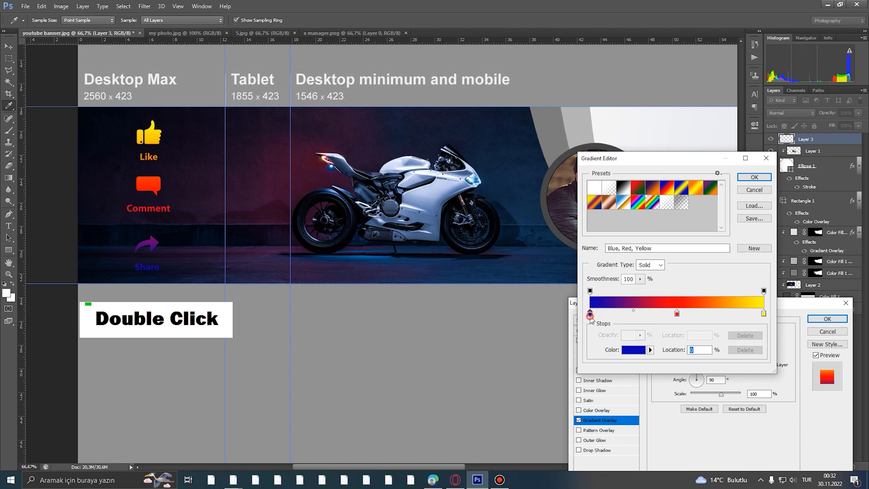
{"action": "double_click", "coordinate": [590, 313]}
{"action": "left_click", "coordinate": [415, 199]}
{"action": "left_click", "coordinate": [416, 197]}
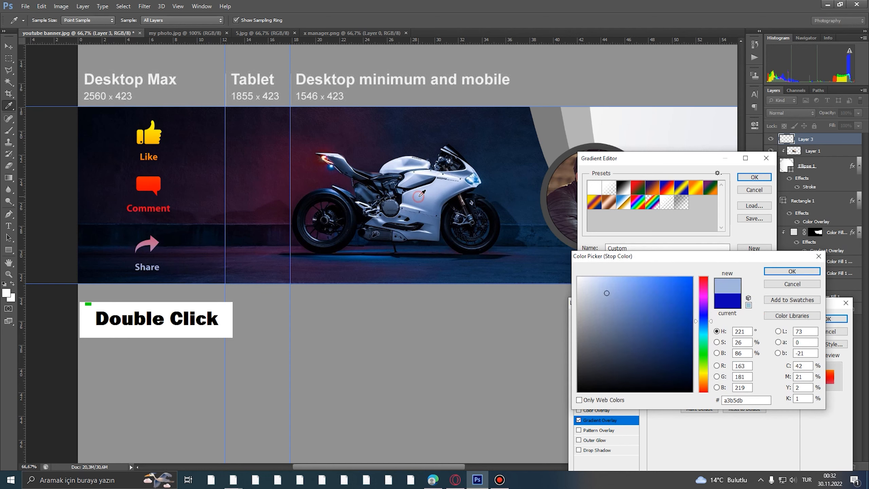
{"action": "left_click", "coordinate": [427, 189]}
{"action": "left_click", "coordinate": [792, 271]}
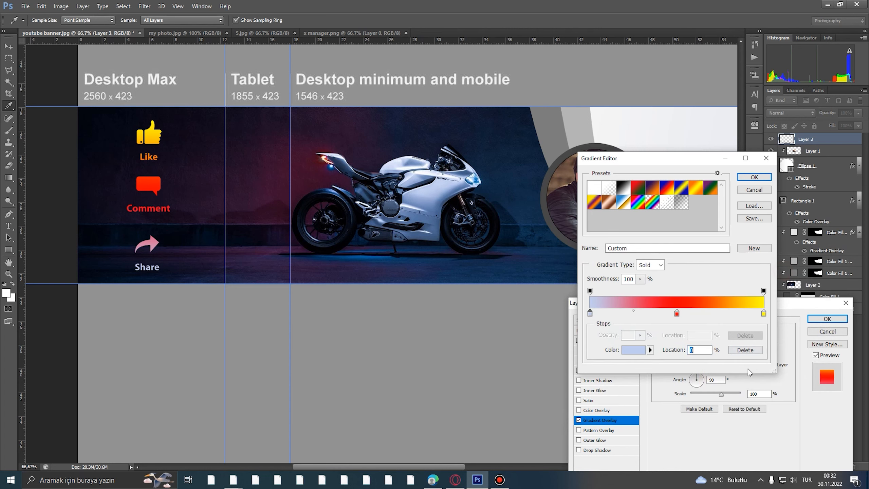
- Recolor the gradient's middle stop with the near-white #f5fcff sampled from the motorcycle's bodywork
{"action": "double_click", "coordinate": [678, 314]}
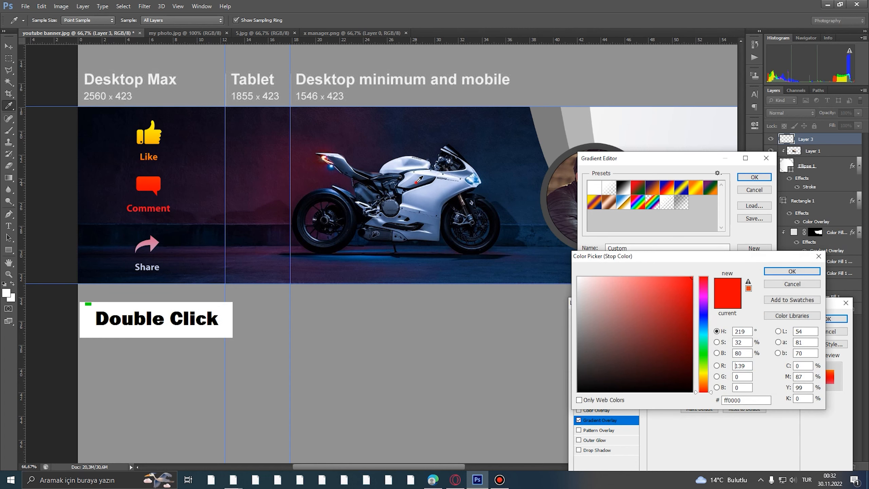
{"action": "left_click", "coordinate": [417, 182]}
{"action": "left_click", "coordinate": [428, 172]}
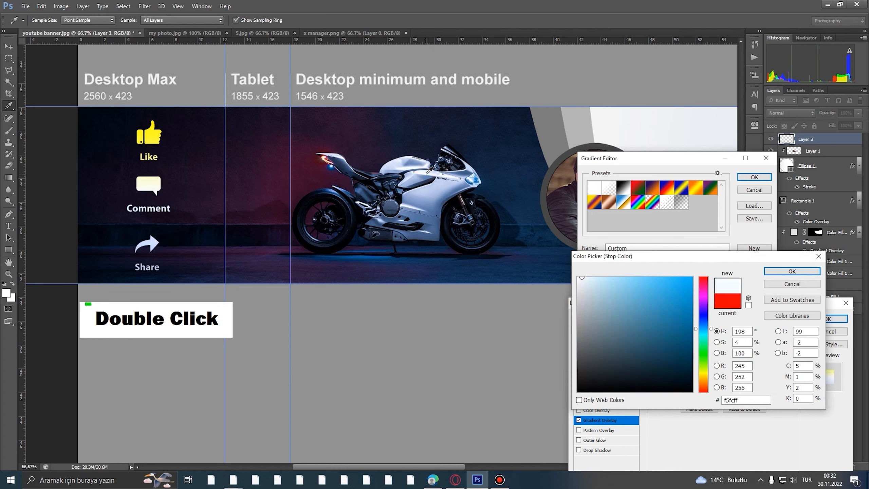
{"action": "left_click", "coordinate": [780, 274]}
- Recolor the gradient's last stop with the grey-blue #5b7a97 sampled from the motorcycle and apply the icons' Gradient Overlay
{"action": "double_click", "coordinate": [764, 314]}
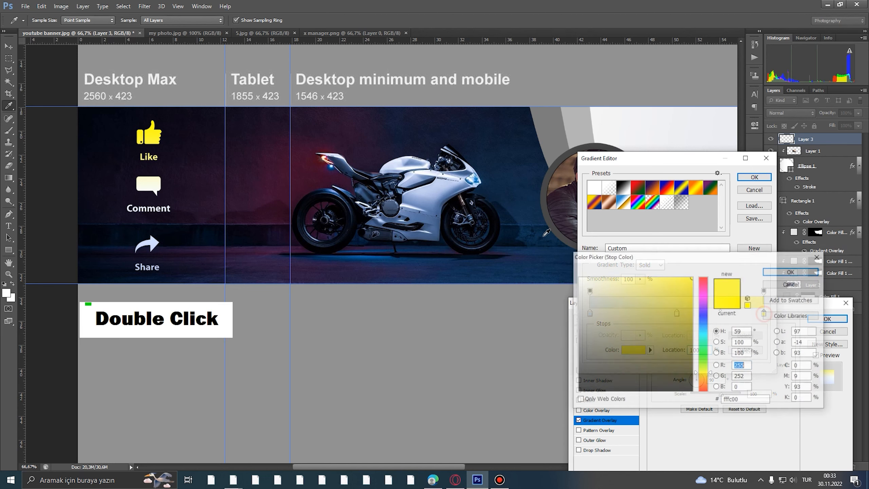
{"action": "left_click", "coordinate": [408, 162]}
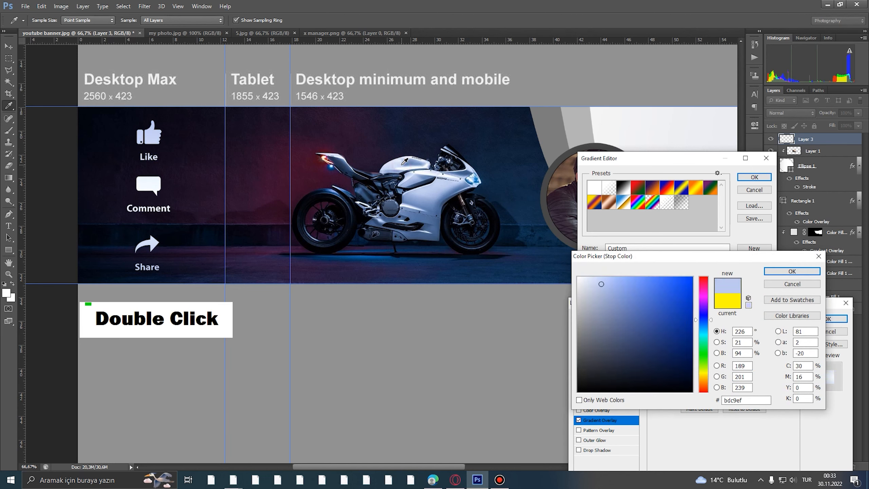
{"action": "left_click", "coordinate": [412, 166]}
{"action": "left_click", "coordinate": [411, 166]}
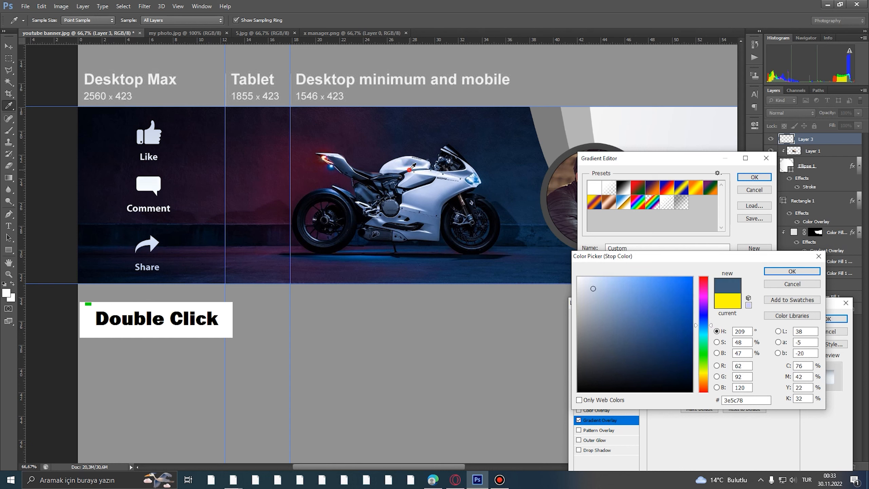
{"action": "left_click", "coordinate": [408, 170]}
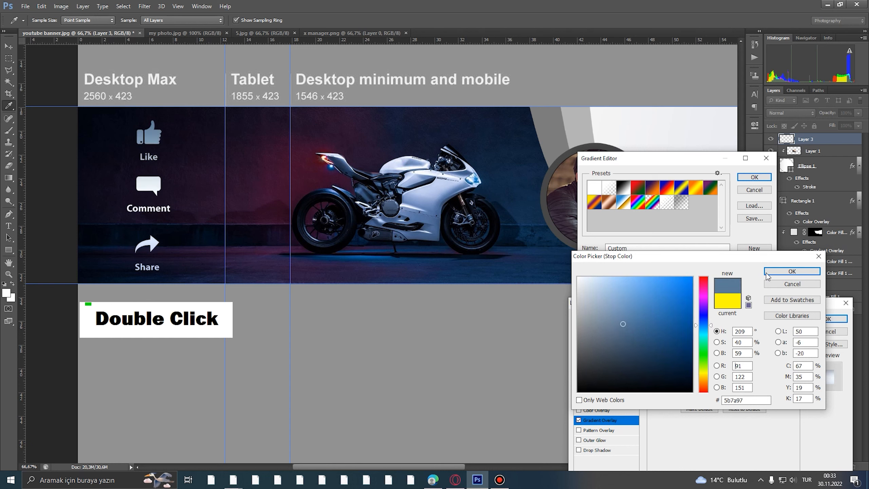
{"action": "left_click", "coordinate": [767, 275]}
{"action": "left_click", "coordinate": [755, 177]}
{"action": "left_click", "coordinate": [827, 319]}
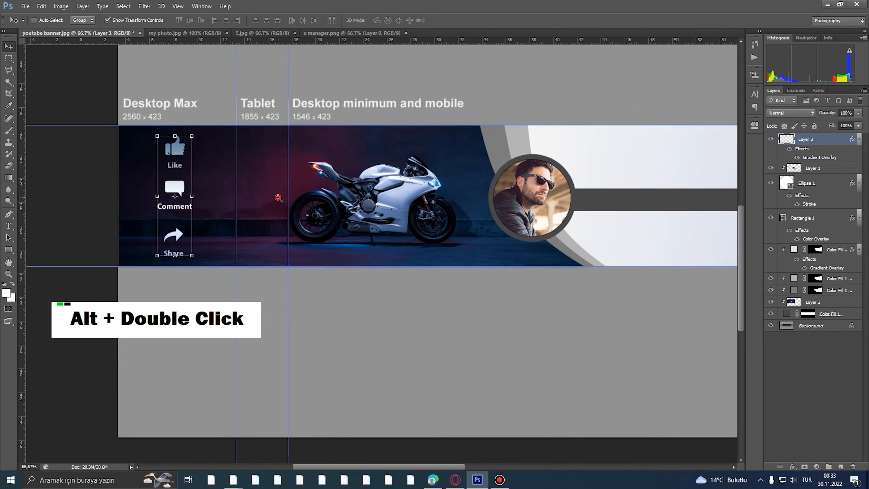
- Add the text "x manager" and place it on the dark horizontal bar beside the profile photo
{"action": "left_click", "coordinate": [278, 198], "text": "alt"}
{"action": "left_click", "coordinate": [276, 202], "text": "ctrl"}
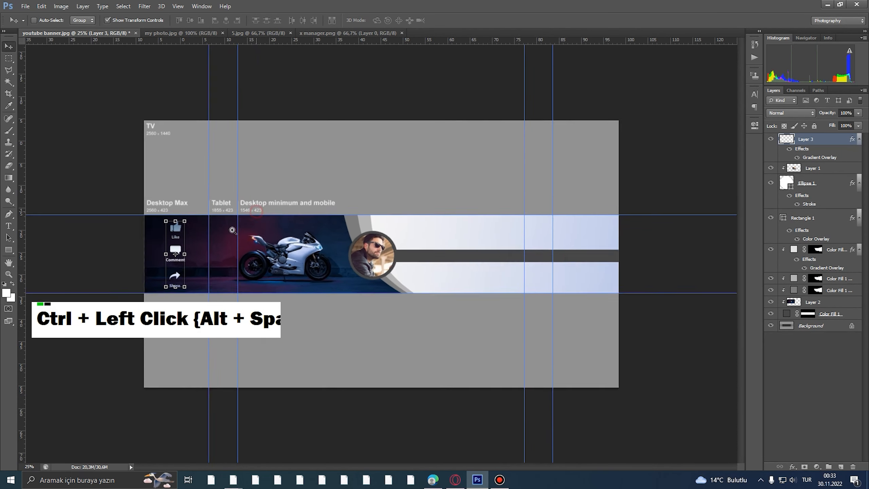
{"action": "left_click", "coordinate": [10, 71]}
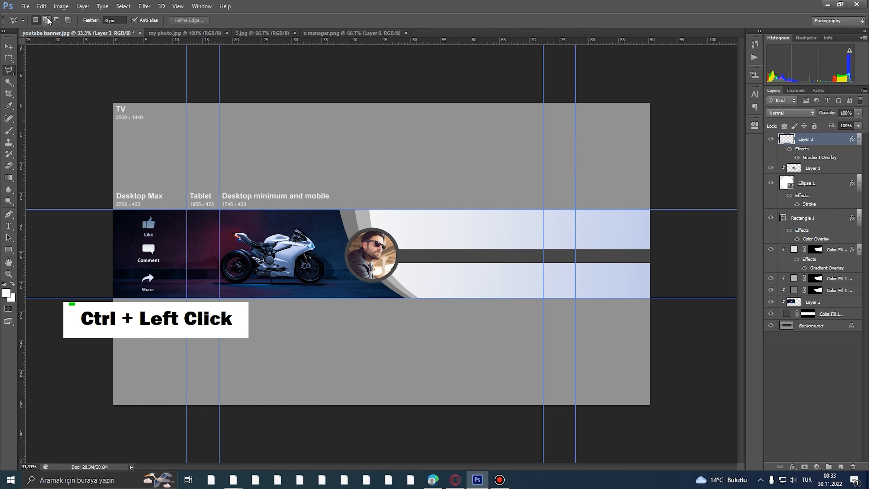
{"action": "left_click", "coordinate": [27, 8]}
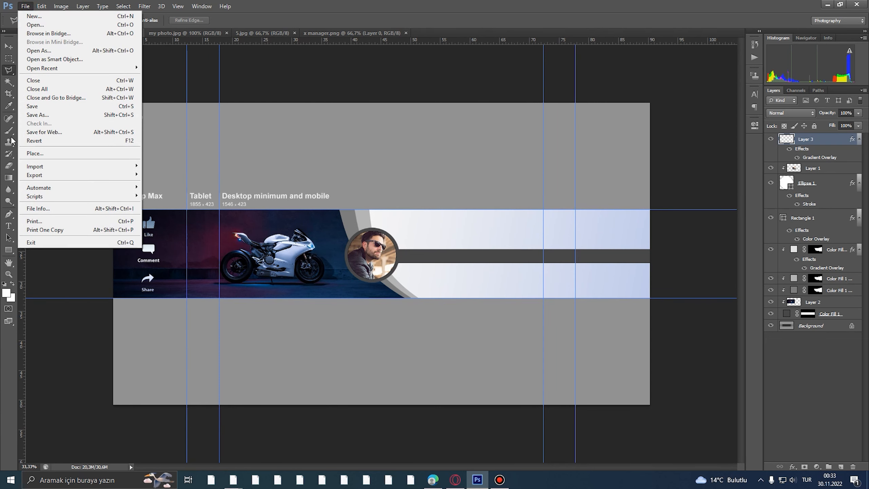
{"action": "left_click", "coordinate": [11, 226]}
{"action": "left_click", "coordinate": [440, 255]}
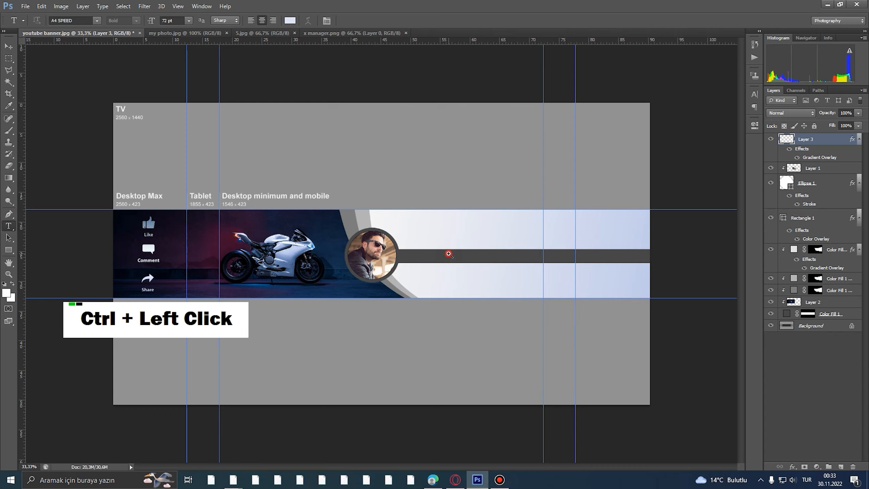
{"action": "left_click", "coordinate": [448, 265], "text": "ctrl"}
{"action": "type", "text": "x"}
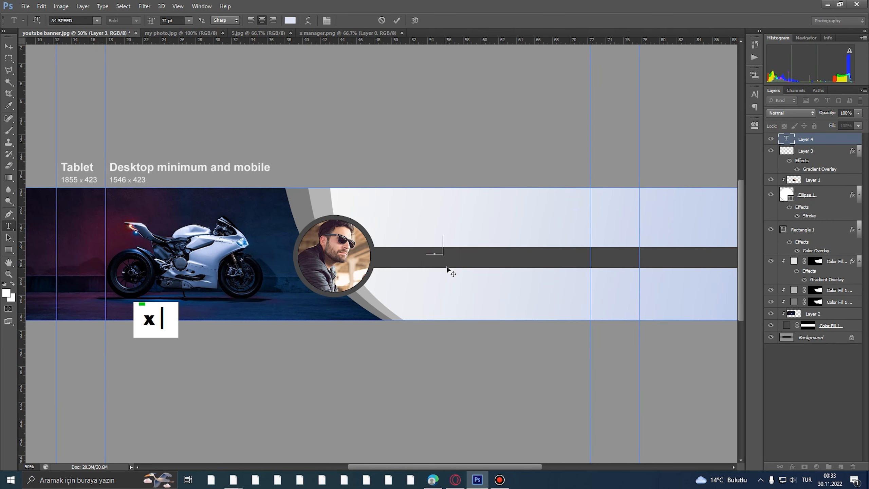
{"action": "type", "text": " manag"}
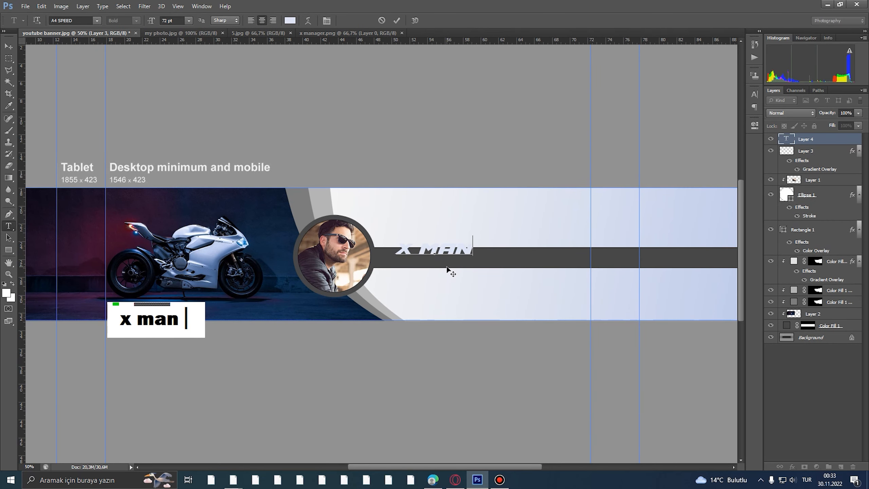
{"action": "type", "text": "er"}
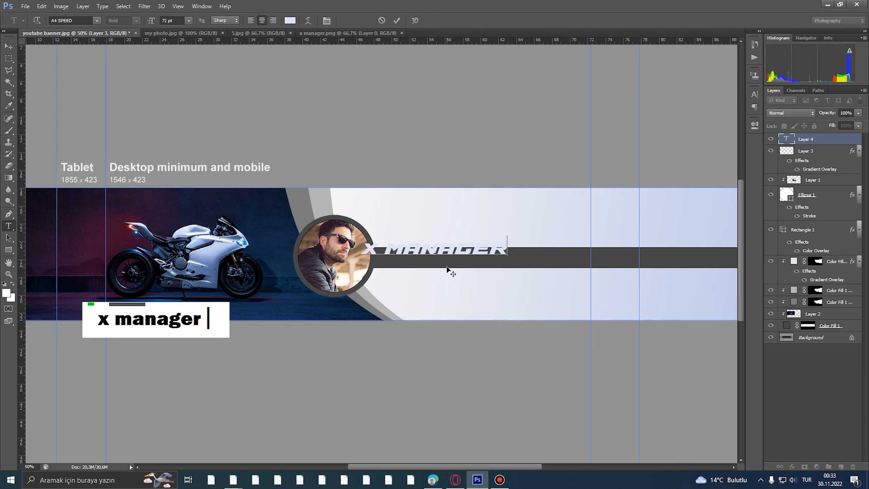
{"action": "left_click", "coordinate": [13, 47]}
{"action": "left_click_drag", "start_coordinate": [483, 253], "coordinate": [512, 261]}
- Recolor the x manager text to #e8eaf1 sampled from the banner's light background and nudge it slightly toward the profile photo
{"action": "double_click", "coordinate": [785, 139]}
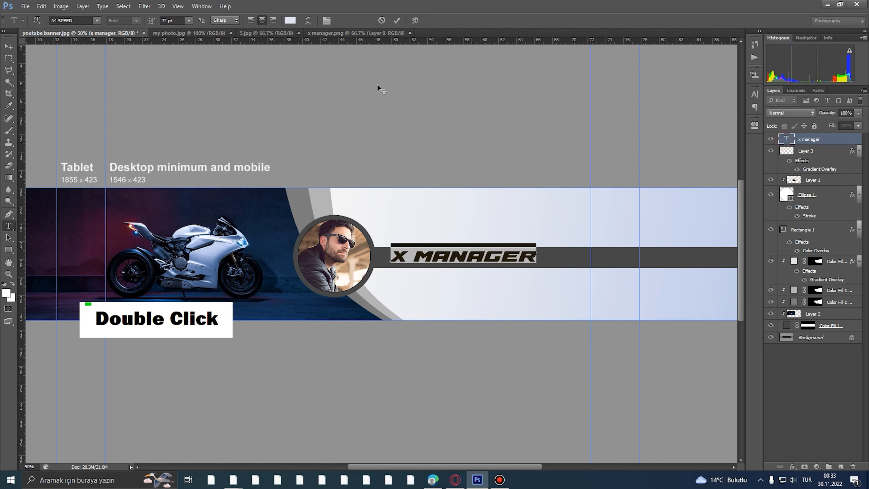
{"action": "left_click", "coordinate": [290, 22]}
{"action": "left_click", "coordinate": [483, 241]}
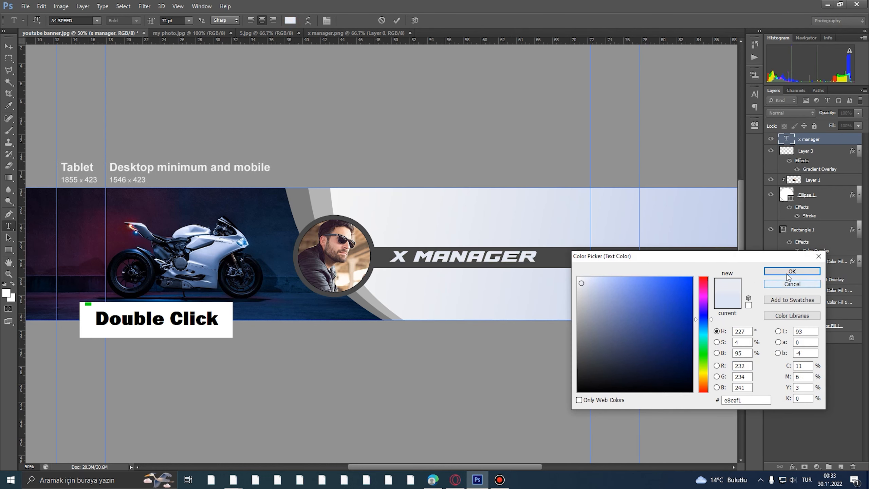
{"action": "left_click", "coordinate": [787, 272]}
{"action": "left_click", "coordinate": [8, 46]}
{"action": "left_click_drag", "start_coordinate": [492, 258], "coordinate": [488, 258]}
- Look through the available fonts for the x manager text and leave text editing
{"action": "double_click", "coordinate": [784, 139]}
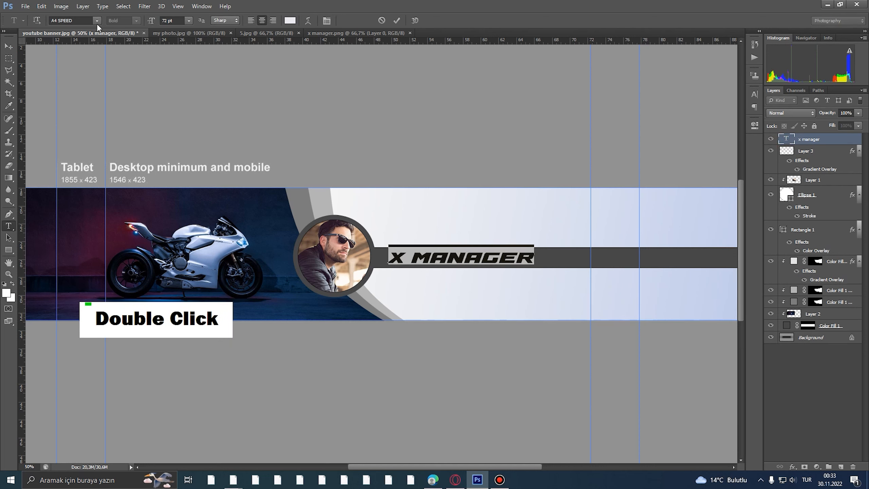
{"action": "left_click", "coordinate": [97, 21]}
{"action": "left_click", "coordinate": [67, 21]}
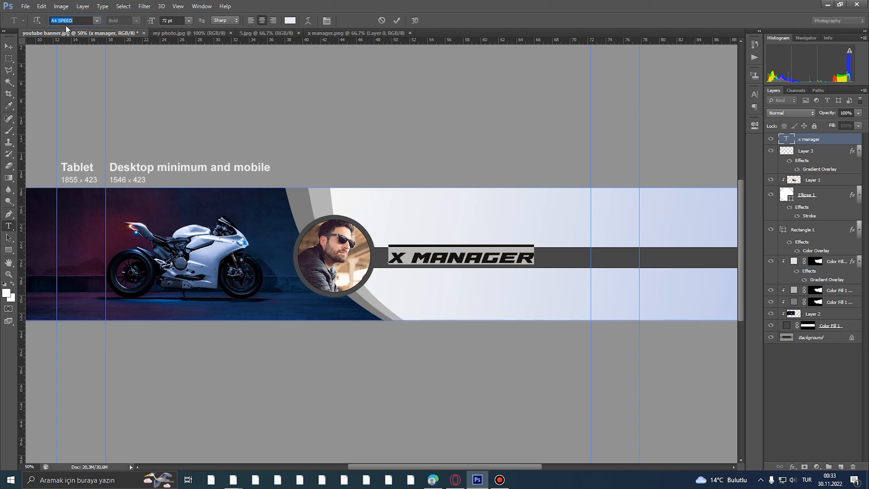
{"action": "left_click", "coordinate": [10, 49]}
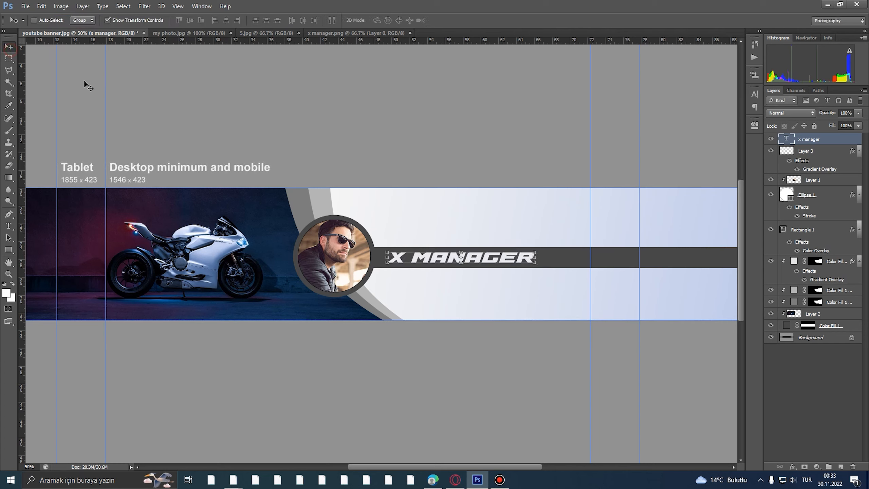
- Shift the x manager text slightly away from the profile photo along the dark bar and check the whole banner
{"action": "left_click_drag", "start_coordinate": [489, 261], "coordinate": [507, 260]}
{"action": "left_click", "coordinate": [507, 259], "text": "alt"}
{"action": "left_click", "coordinate": [507, 259], "text": "alt"}
{"action": "left_click", "coordinate": [493, 270], "text": "ctrl"}
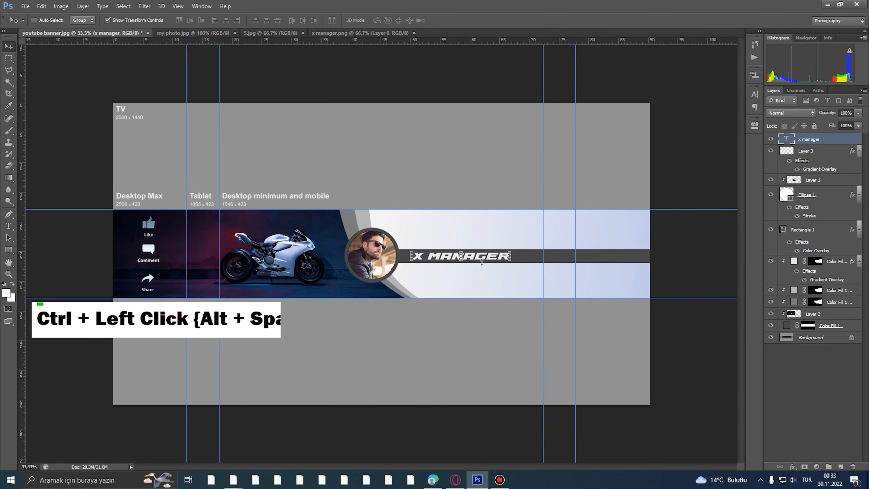
- Try copying the icons layer's Gradient Overlay style onto the x manager text, and undo the pasted style
{"action": "right_click", "coordinate": [806, 144]}
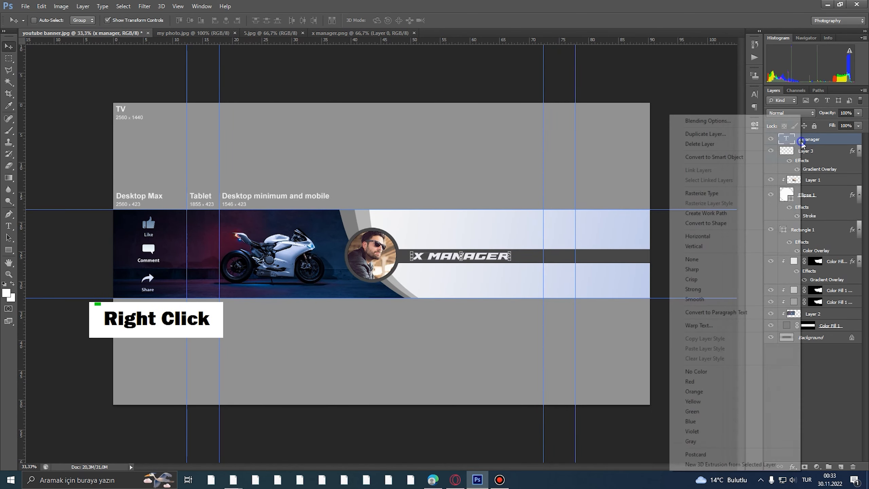
{"action": "left_click", "coordinate": [810, 142]}
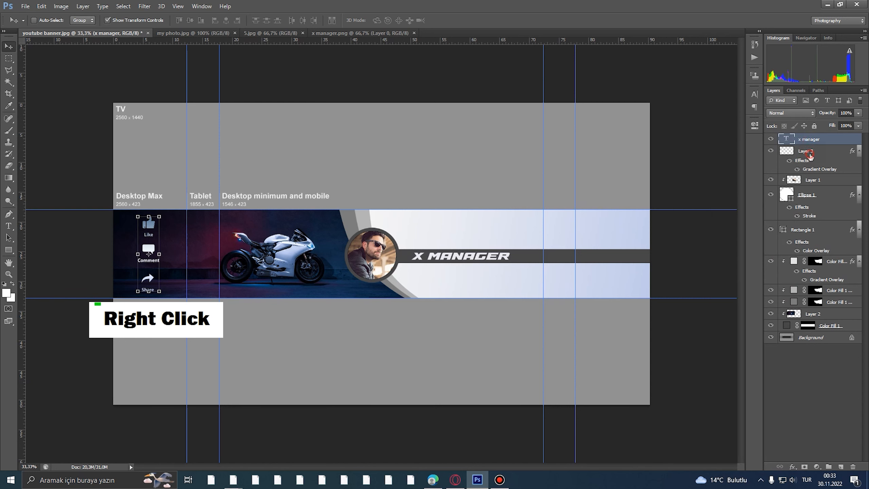
{"action": "left_click", "coordinate": [810, 153]}
{"action": "right_click", "coordinate": [808, 153]}
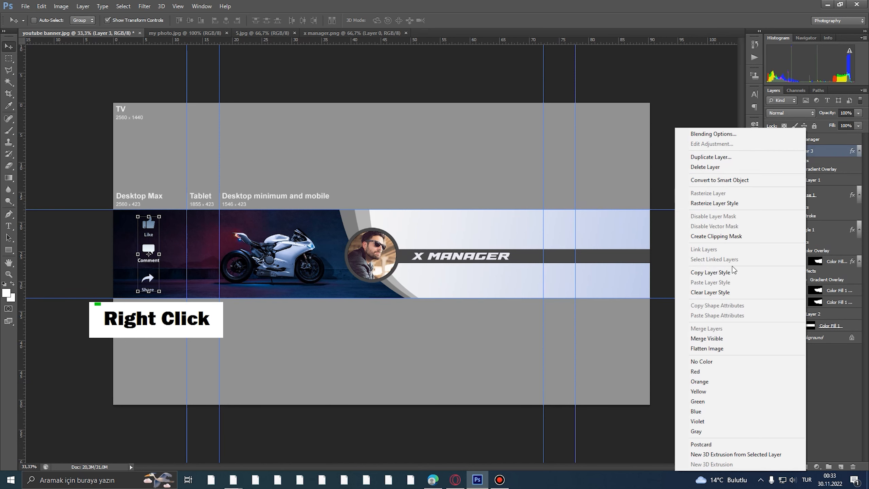
{"action": "left_click", "coordinate": [733, 272]}
{"action": "left_click", "coordinate": [810, 138]}
{"action": "right_click", "coordinate": [808, 139]}
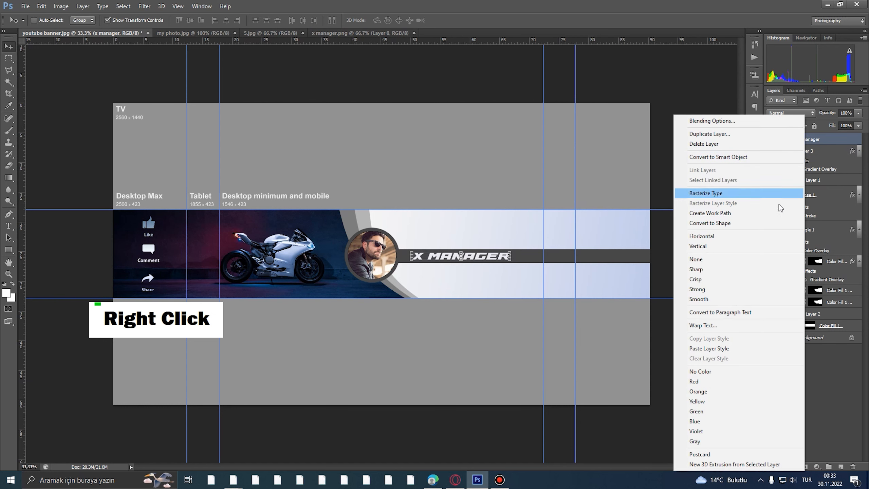
{"action": "left_click", "coordinate": [709, 348]}
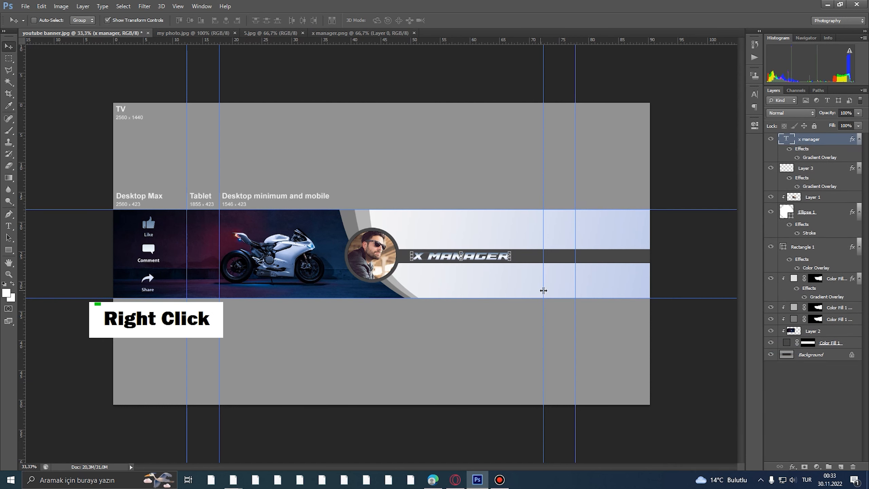
{"action": "key", "text": "ctrl+alt+z"}
- Move the x manager text a little farther from the profile photo, keeping it within the dark bar
{"action": "left_click", "coordinate": [539, 263], "text": "ctrl"}
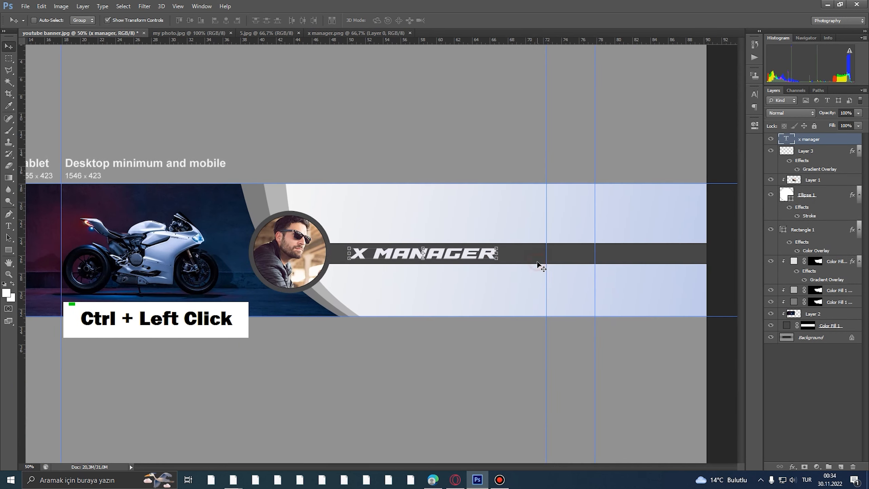
{"action": "left_click_drag", "start_coordinate": [473, 255], "coordinate": [488, 252]}
- Open png motorbile.png and png logo.png from the motorbike folder
{"action": "left_click", "coordinate": [26, 6]}
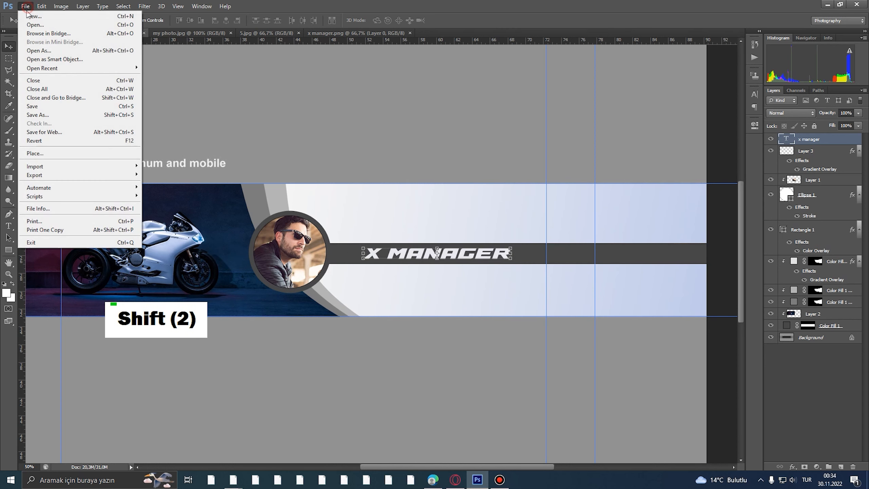
{"action": "left_click", "coordinate": [31, 24]}
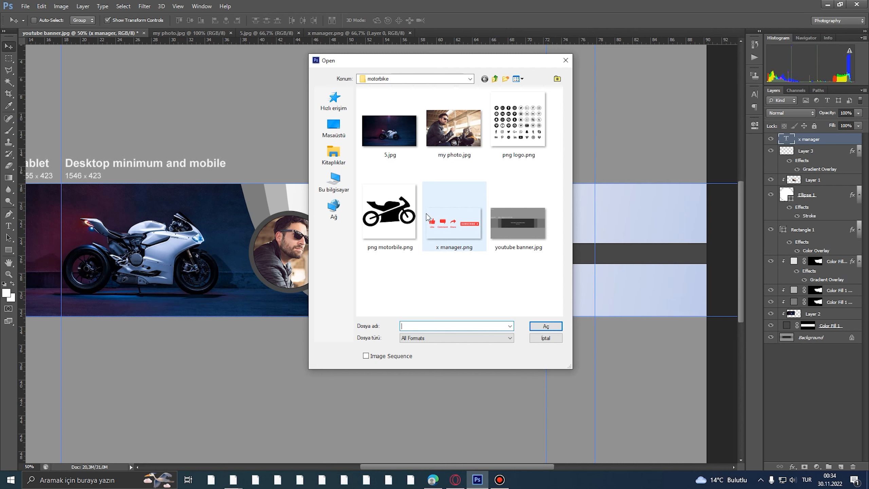
{"action": "left_click", "coordinate": [393, 213]}
{"action": "left_click", "coordinate": [518, 157], "text": "ctrl"}
{"action": "left_click", "coordinate": [553, 326]}
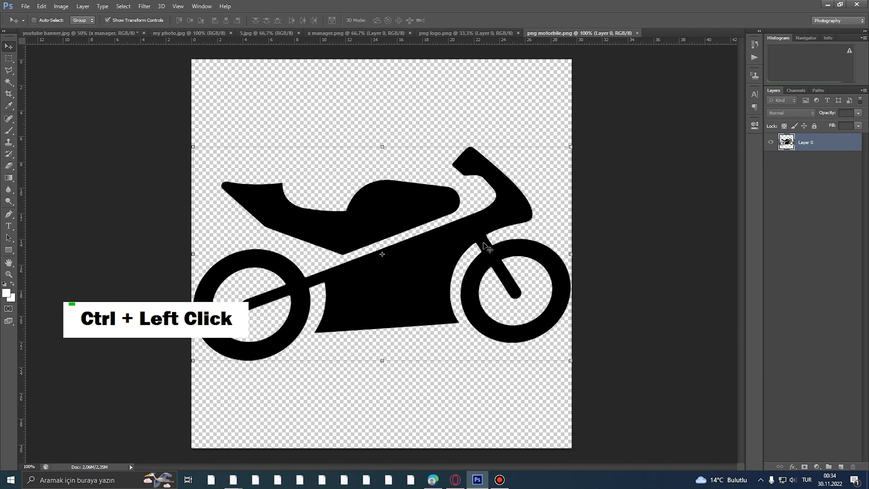
- Copy the motorcycle silhouette into youtube banner.jpg and scale it down to fit the dark bar between the two guides beyond the channel name
{"action": "left_click_drag", "start_coordinate": [425, 216], "coordinate": [575, 314]}
{"action": "left_click_drag", "start_coordinate": [641, 260], "coordinate": [582, 261]}
{"action": "left_click", "coordinate": [579, 261], "text": "ctrl"}
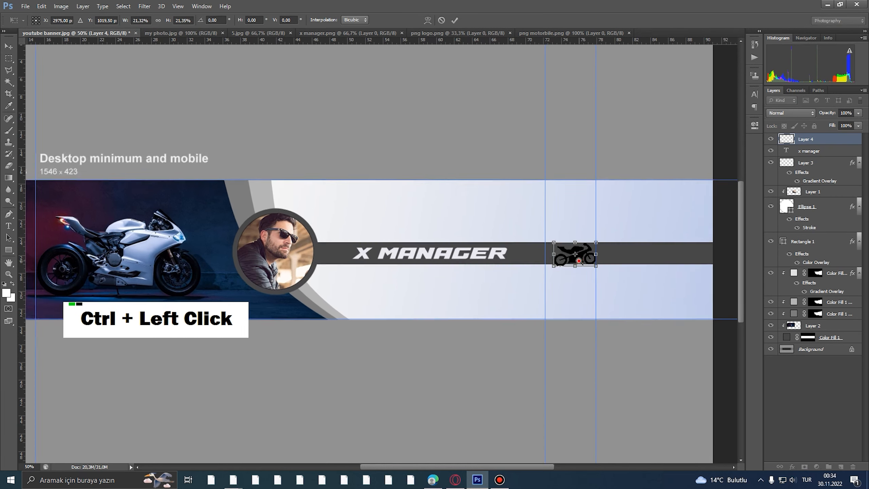
{"action": "left_click", "coordinate": [579, 261], "text": "ctrl"}
{"action": "left_click_drag", "start_coordinate": [612, 226], "coordinate": [578, 251]}
{"action": "double_click", "coordinate": [592, 243]}
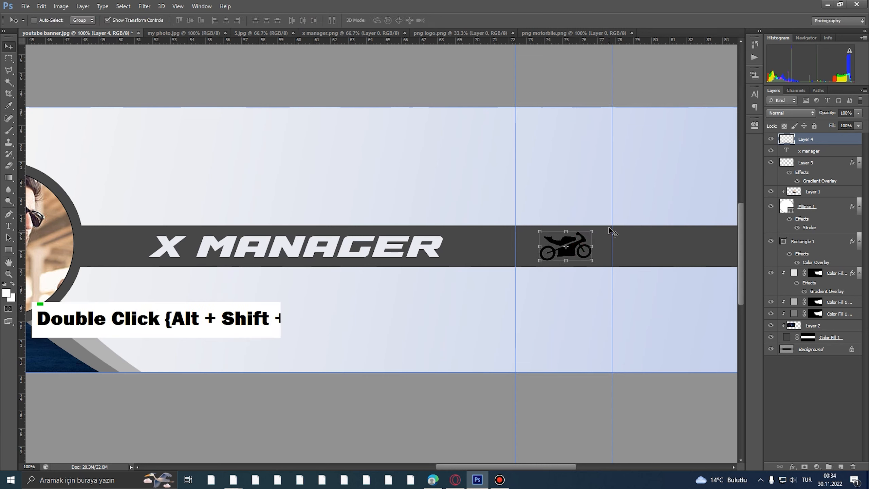
- Scale the motorcycle silhouette to 93.60%, rotate it -16.48 degrees and nudge it to sit centered within the dark bar
{"action": "left_click_drag", "start_coordinate": [603, 221], "coordinate": [580, 241]}
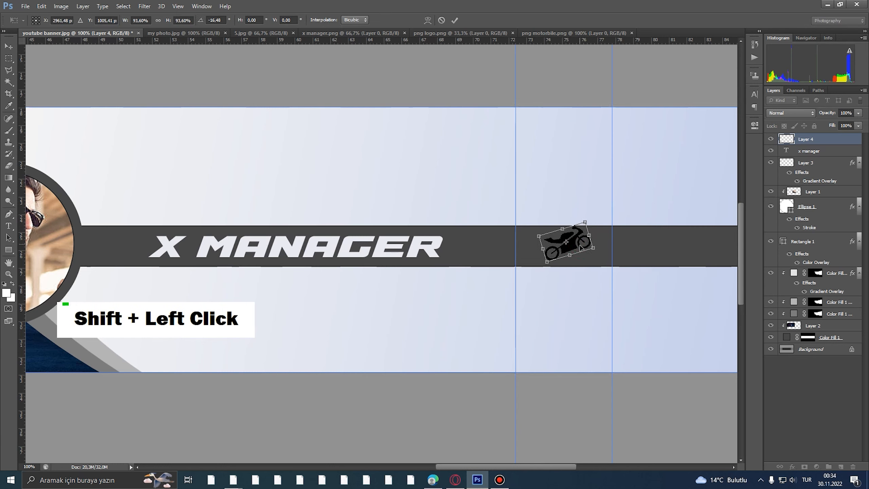
{"action": "key", "text": "Down"}
{"action": "key", "text": "Left"}
{"action": "key", "text": "Left"}
{"action": "key", "text": "Down"}
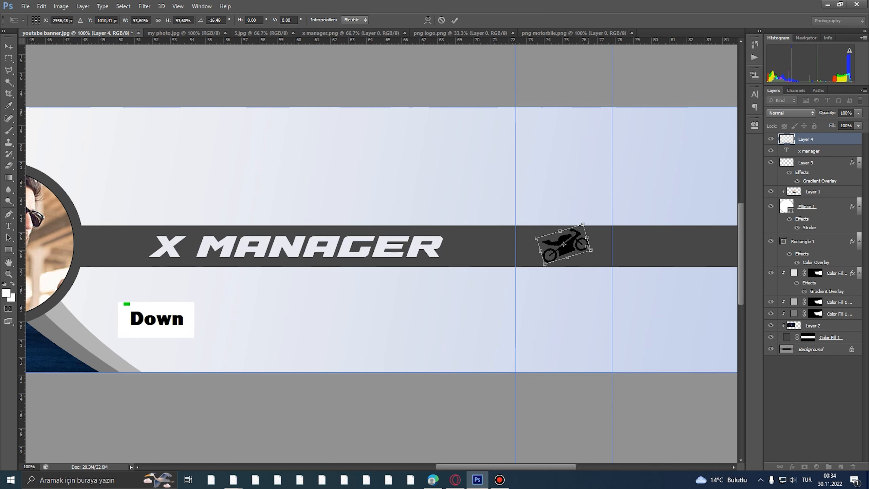
{"action": "key", "text": "Return"}
- Apply a Color Overlay to the motorcycle silhouette layer, using the light tone sampled from the banner background just above it
{"action": "right_click", "coordinate": [801, 145]}
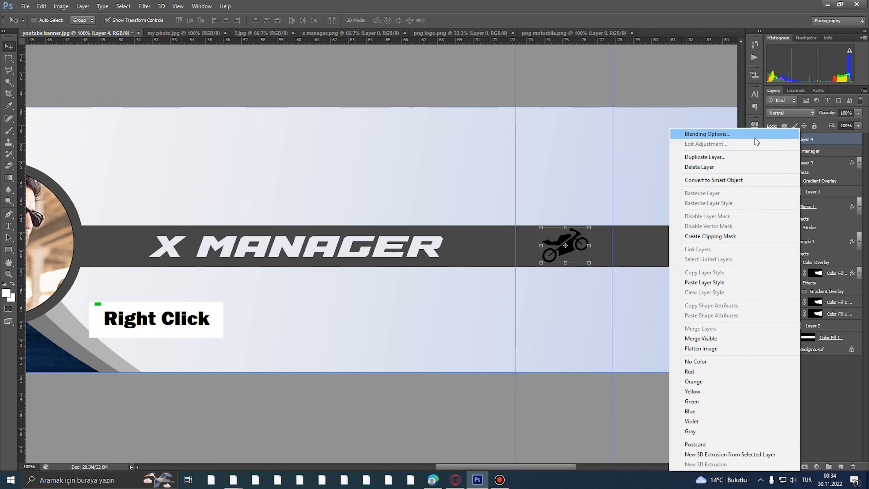
{"action": "left_click", "coordinate": [768, 135]}
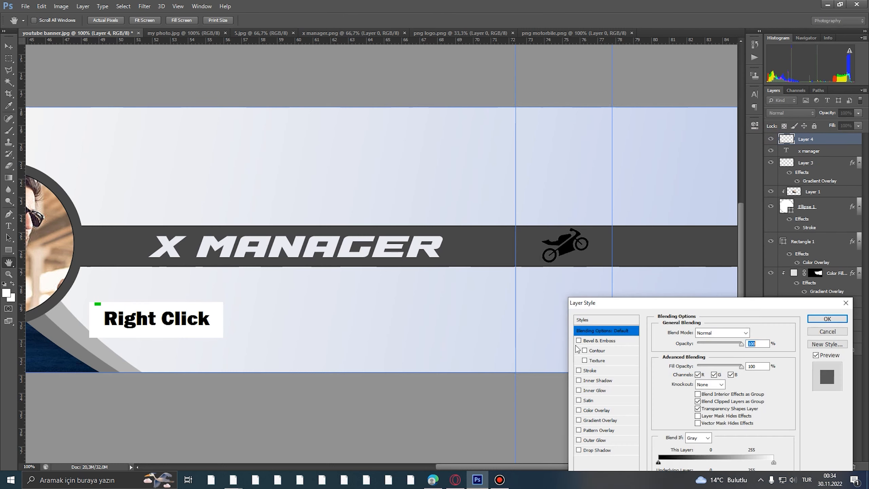
{"action": "left_click", "coordinate": [606, 410]}
{"action": "left_click", "coordinate": [752, 332]}
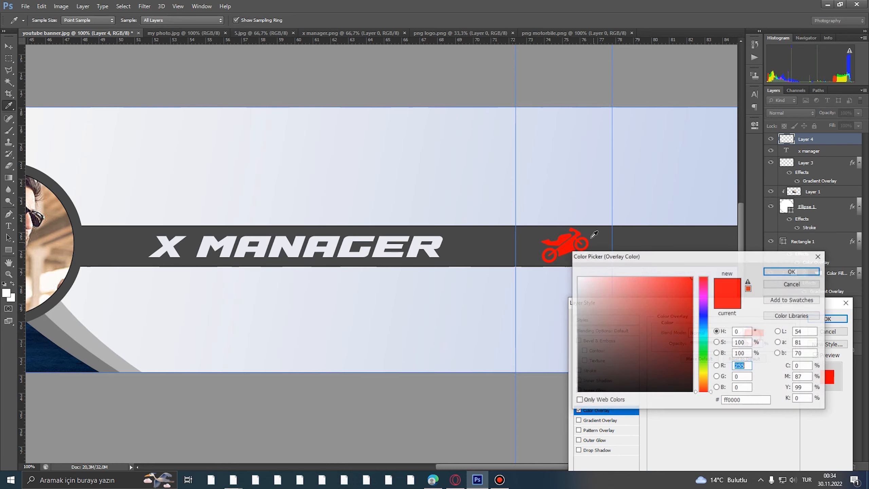
{"action": "left_click", "coordinate": [569, 219]}
{"action": "left_click", "coordinate": [786, 273]}
{"action": "left_click", "coordinate": [817, 321]}
{"action": "left_click", "coordinate": [619, 290], "text": "alt"}
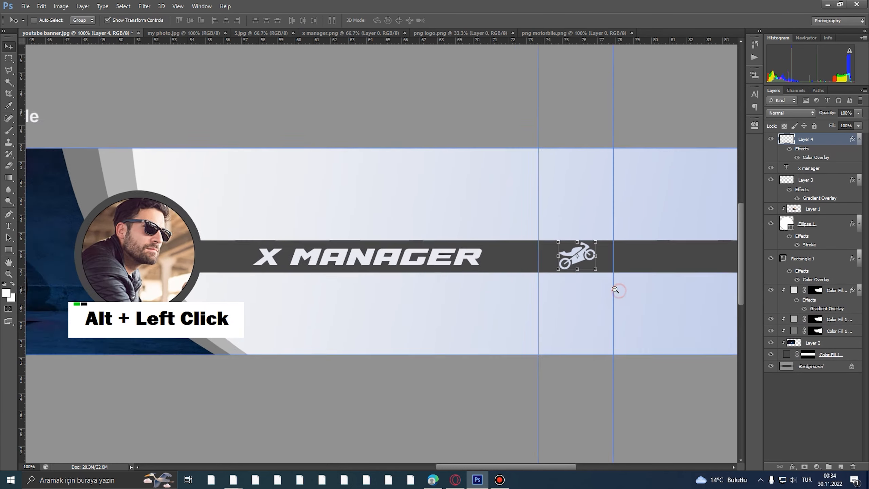
{"action": "left_click", "coordinate": [25, 6]}
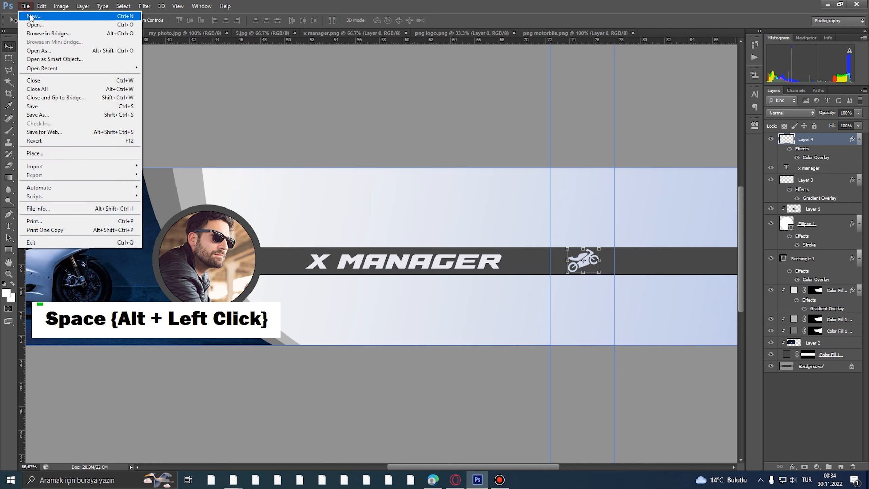
{"action": "left_click", "coordinate": [38, 21]}
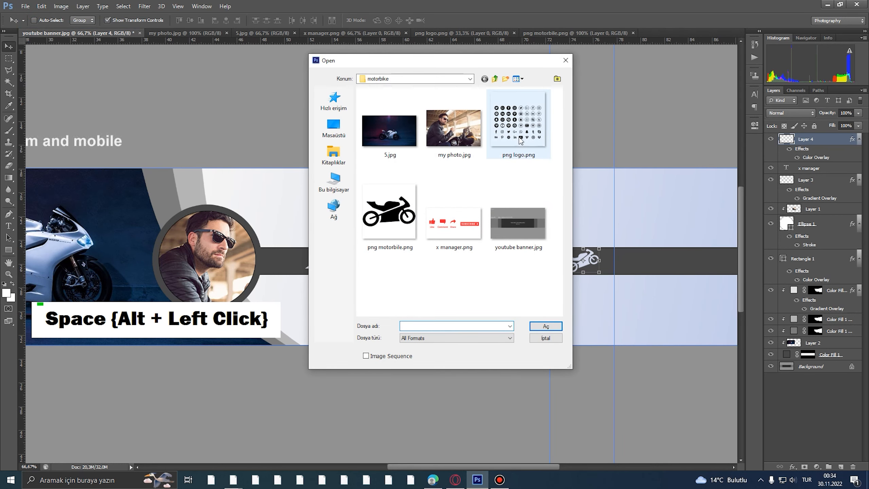
{"action": "left_click", "coordinate": [548, 337]}
- Close png motorbile.png, and copy the top-row solid Twitter, Google+, Facebook and Instagram icons in png logo.png to a new layer
{"action": "left_click", "coordinate": [537, 33]}
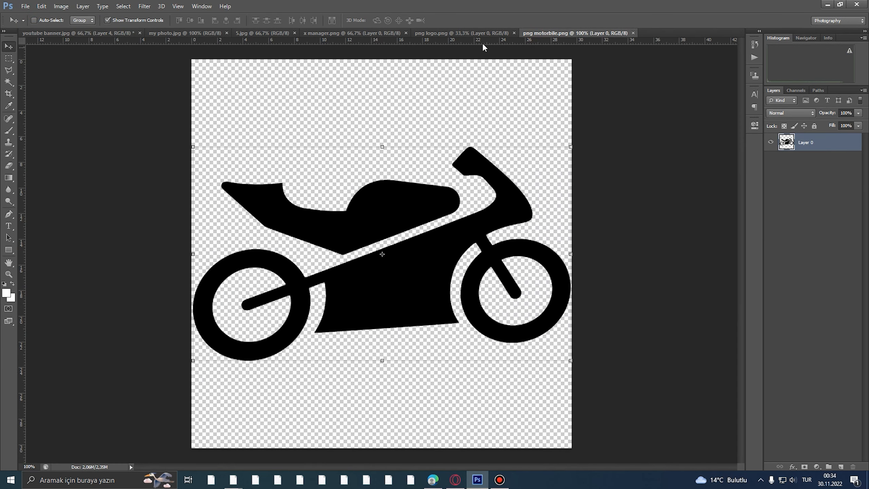
{"action": "left_click", "coordinate": [633, 33]}
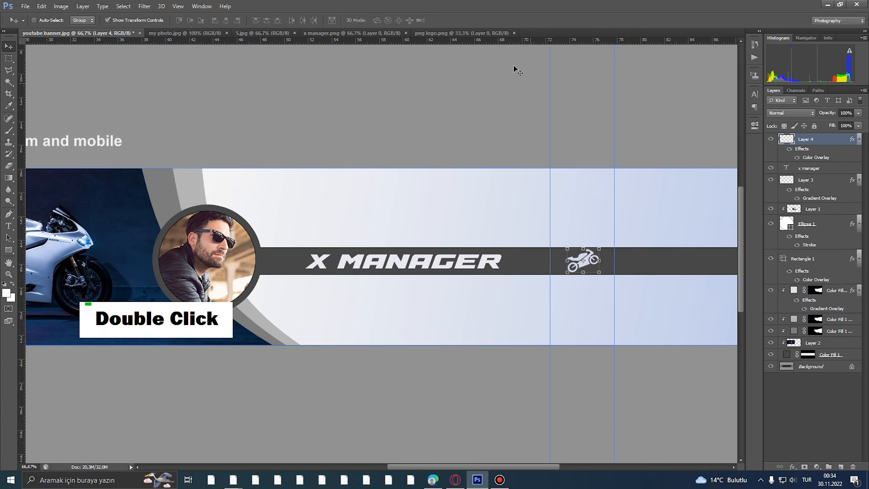
{"action": "left_click", "coordinate": [482, 34]}
{"action": "key", "text": "m"}
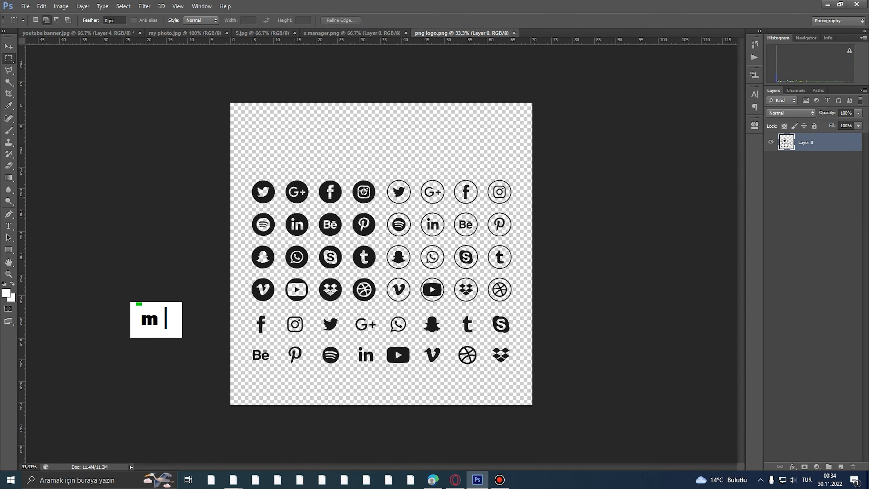
{"action": "left_click_drag", "start_coordinate": [378, 175], "coordinate": [251, 207]}
{"action": "key", "text": "ctrl+j"}
{"action": "key", "text": "v"}
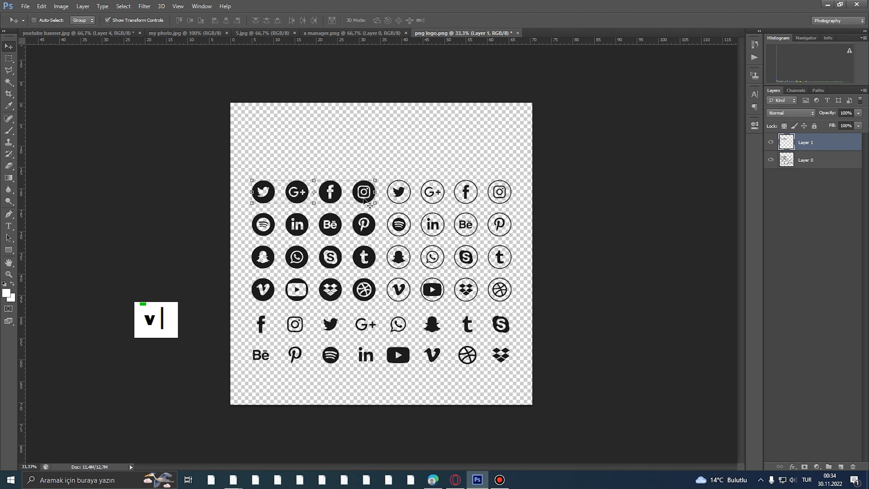
- Place the four social icons in youtube banner.jpg, scaled to fit inside the dark bar between the last guide and the banner's end
{"action": "left_click_drag", "start_coordinate": [300, 192], "coordinate": [595, 283]}
{"action": "key", "text": "space"}
{"action": "left_click_drag", "start_coordinate": [577, 218], "coordinate": [342, 214]}
{"action": "left_click_drag", "start_coordinate": [333, 210], "coordinate": [275, 222]}
{"action": "left_click_drag", "start_coordinate": [253, 232], "coordinate": [498, 257]}
{"action": "double_click", "coordinate": [499, 253]}
{"action": "key", "text": "Right"}
{"action": "key", "text": "Down"}
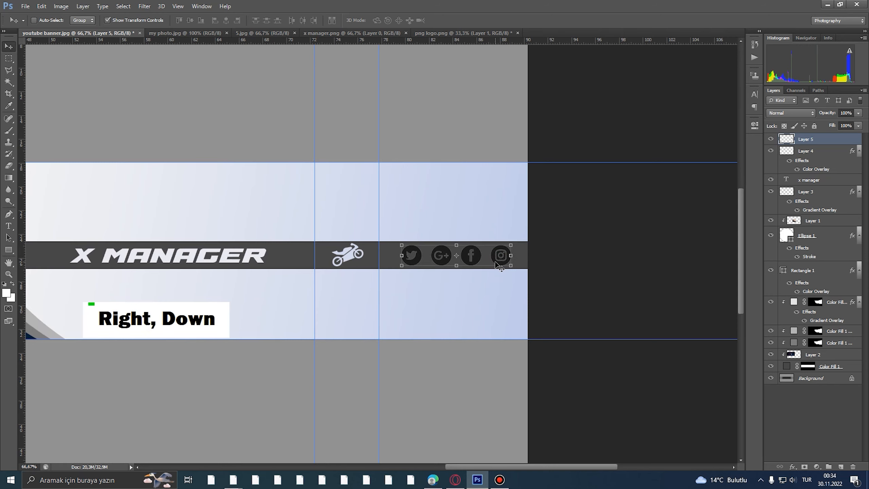
{"action": "key", "text": "Right"}
{"action": "key", "text": "Up"}
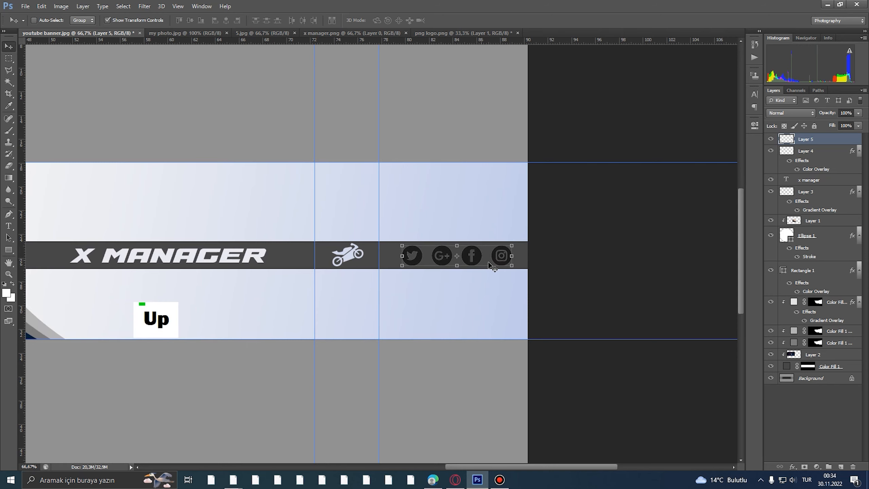
- Apply a Color Overlay of c7d1eb, sampled from the banner background, to the social icons layer
{"action": "right_click", "coordinate": [800, 142]}
{"action": "left_click", "coordinate": [762, 136]}
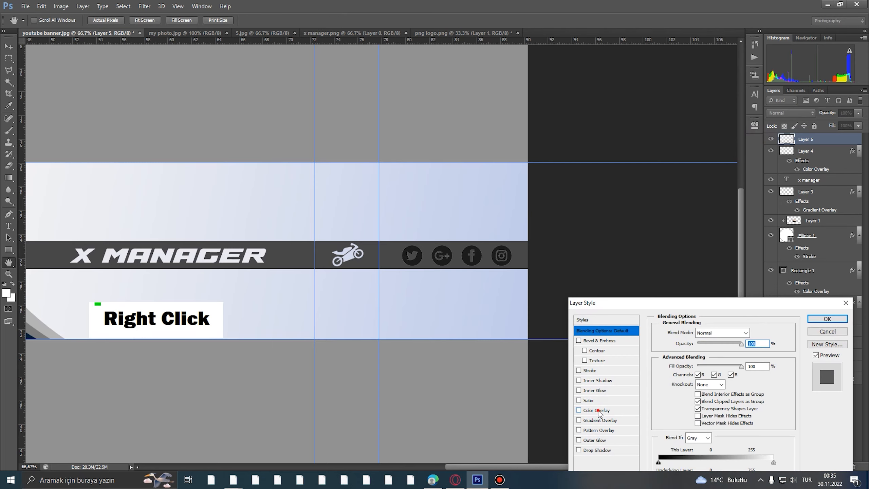
{"action": "left_click", "coordinate": [597, 410]}
{"action": "left_click", "coordinate": [753, 334]}
{"action": "left_click", "coordinate": [463, 231]}
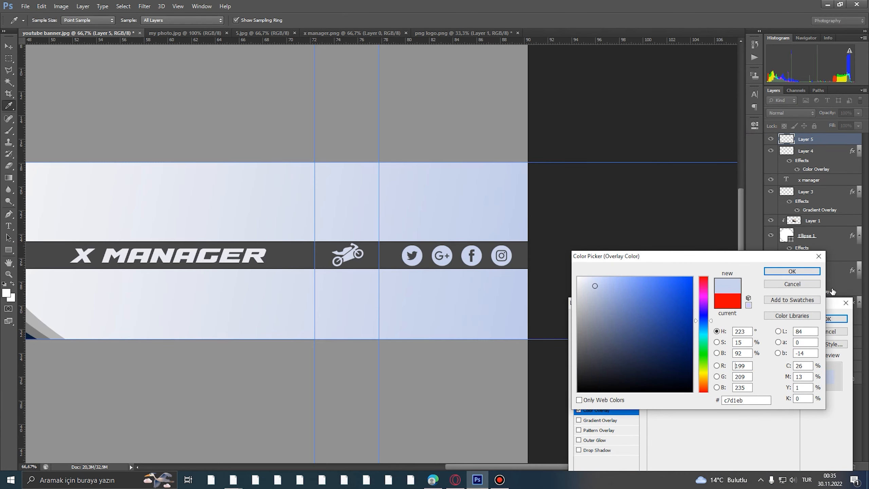
{"action": "left_click", "coordinate": [793, 272]}
{"action": "left_click", "coordinate": [829, 320]}
- Examine the complete banner layout across the TV, desktop, tablet and mobile areas
{"action": "left_click", "coordinate": [387, 261], "text": "alt"}
{"action": "left_click", "coordinate": [387, 261], "text": "alt"}
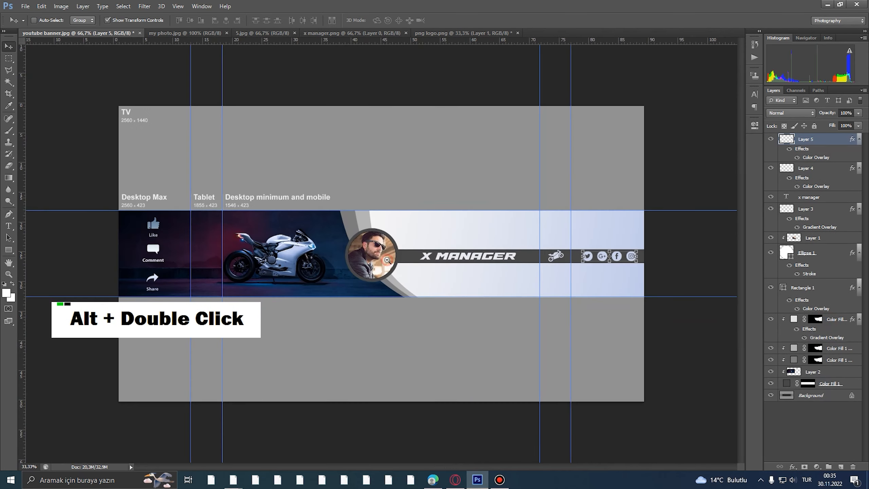
{"action": "left_click", "coordinate": [387, 261], "text": "ctrl"}
{"action": "double_click", "coordinate": [10, 57]}
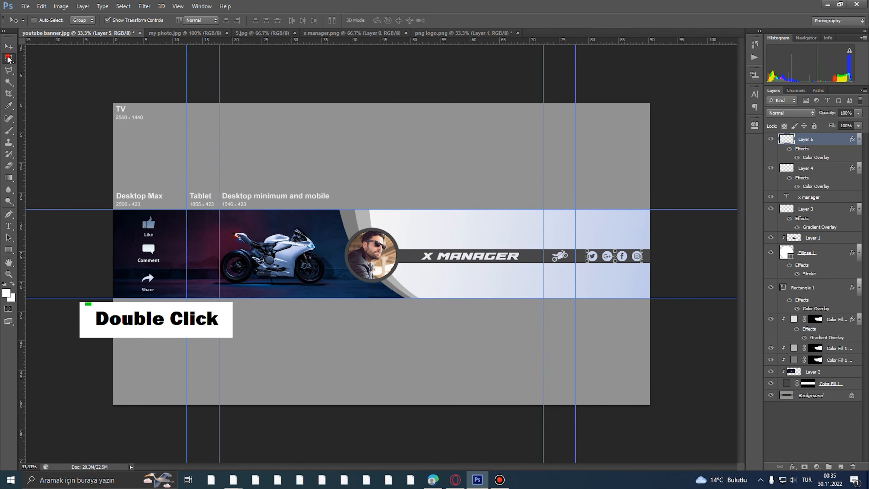
{"action": "left_click", "coordinate": [9, 48]}
{"action": "left_click", "coordinate": [367, 222], "text": "alt"}
{"action": "left_click", "coordinate": [367, 222], "text": "ctrl"}
{"action": "left_click", "coordinate": [366, 222], "text": "ctrl"}
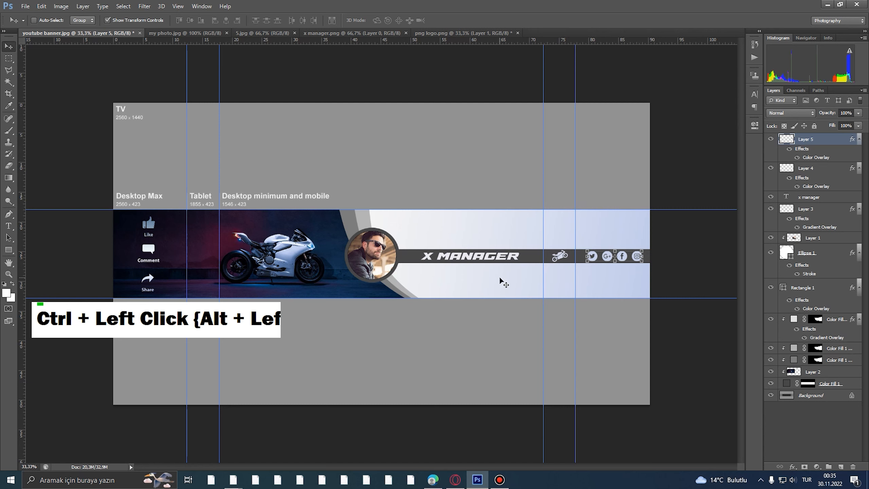
- Group all layers above the Background and duplicate the group
{"action": "key", "text": "shift"}
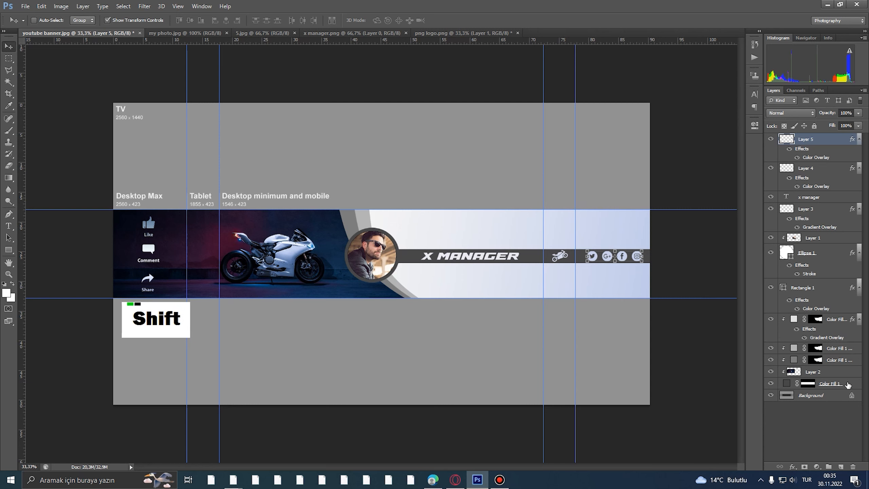
{"action": "left_click", "coordinate": [853, 385], "text": "shift"}
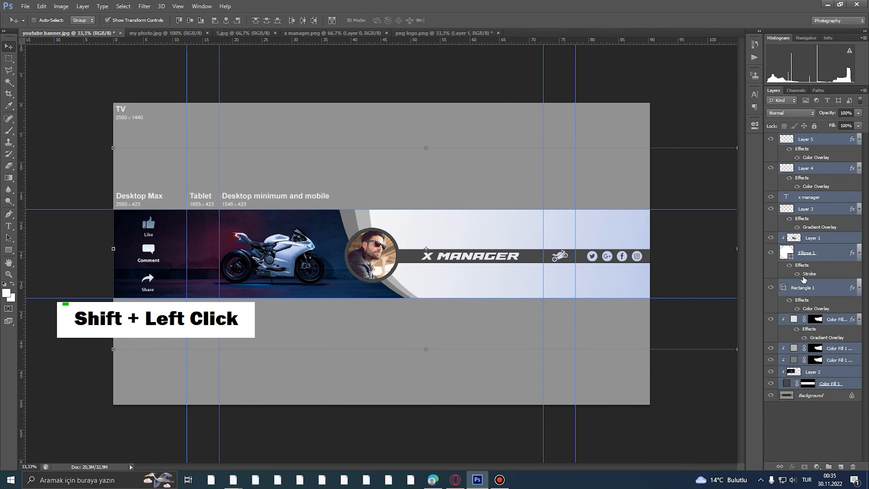
{"action": "left_click", "coordinate": [822, 139]}
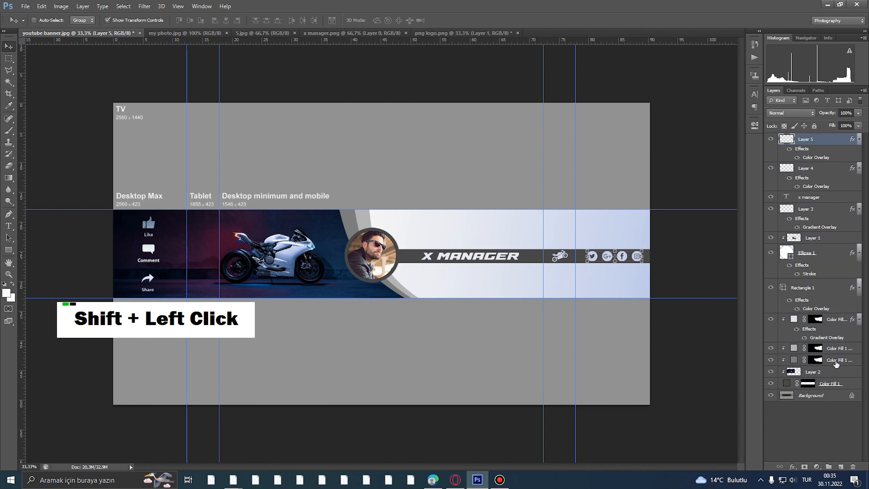
{"action": "left_click", "coordinate": [834, 372], "text": "shift"}
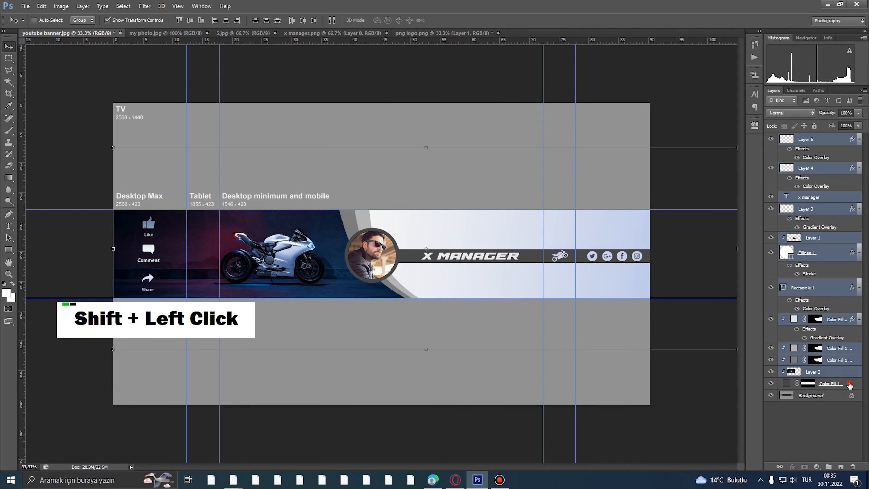
{"action": "left_click", "coordinate": [837, 383], "text": "shift"}
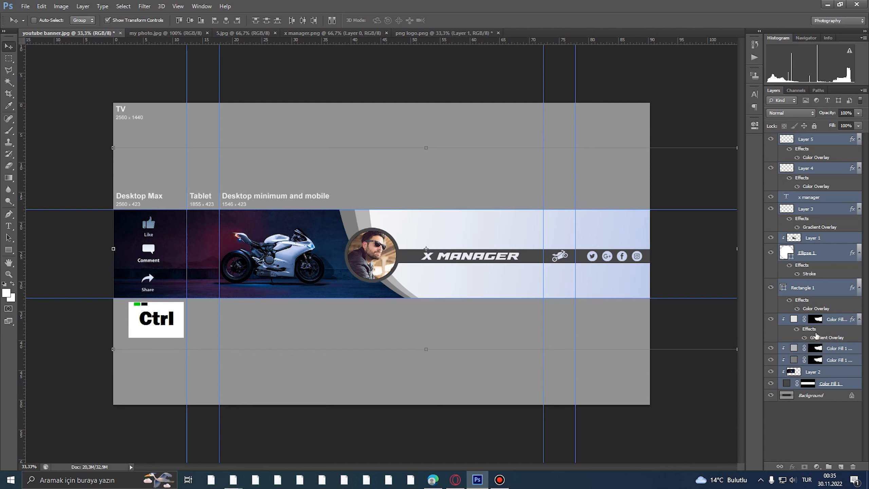
{"action": "key", "text": "ctrl+g"}
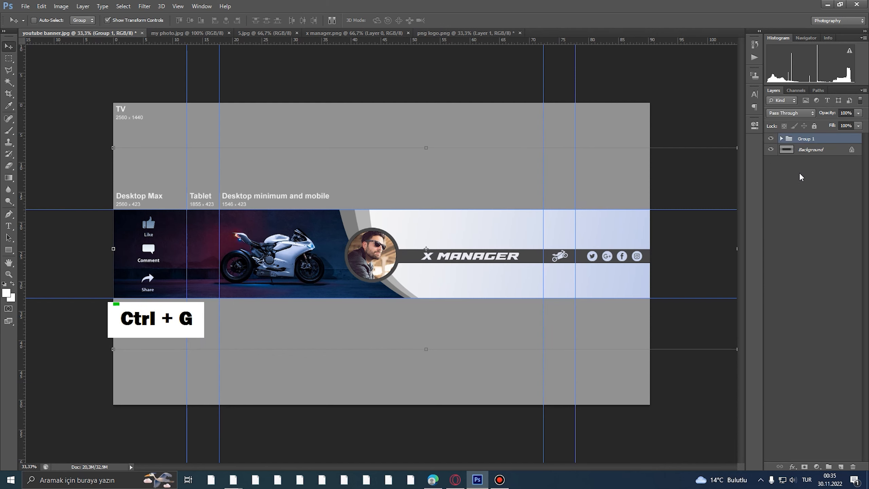
{"action": "key", "text": "ctrl+j"}
- Enlarge the original Group 1 to about 311% beneath its copy and shift it to cover the full canvas width
{"action": "left_click", "coordinate": [590, 224], "text": "alt"}
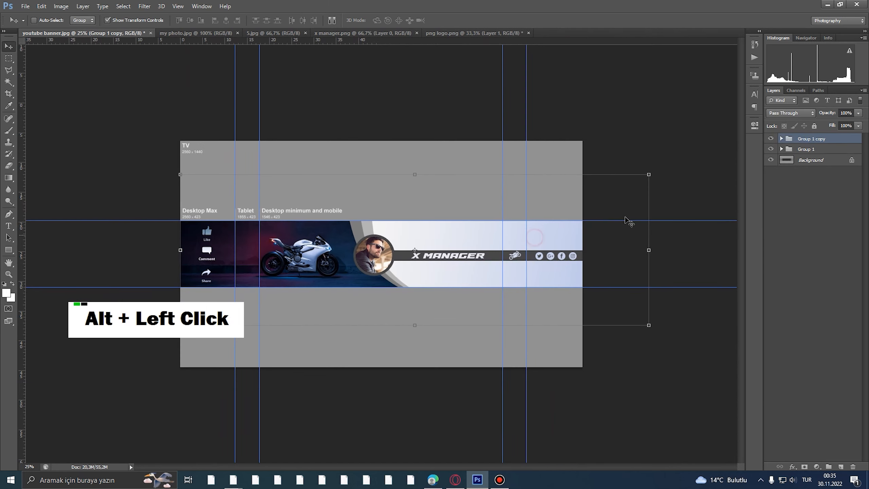
{"action": "left_click", "coordinate": [812, 150]}
{"action": "left_click", "coordinate": [506, 249], "text": "alt"}
{"action": "left_click", "coordinate": [507, 249], "text": "alt"}
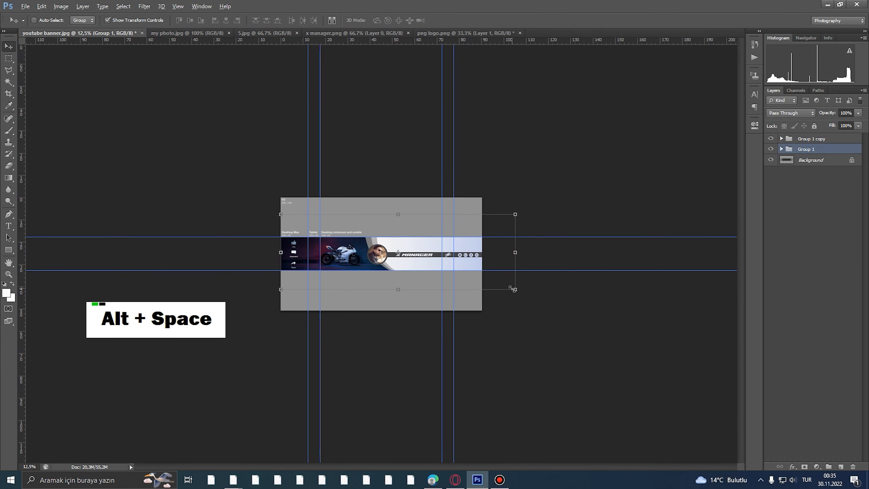
{"action": "left_click_drag", "start_coordinate": [515, 289], "coordinate": [755, 401]}
{"action": "left_click_drag", "start_coordinate": [410, 283], "coordinate": [435, 284]}
- Nudge the enlarged Group 1 upward until it is vertically centered on the TV area, and apply the transform
{"action": "key", "text": "Up"}
{"action": "key", "text": "Up"}
{"action": "key", "text": "Up"}
{"action": "key", "text": "Up"}
{"action": "key", "text": "Up"}
{"action": "key", "text": "Up"}
{"action": "key", "text": "Up"}
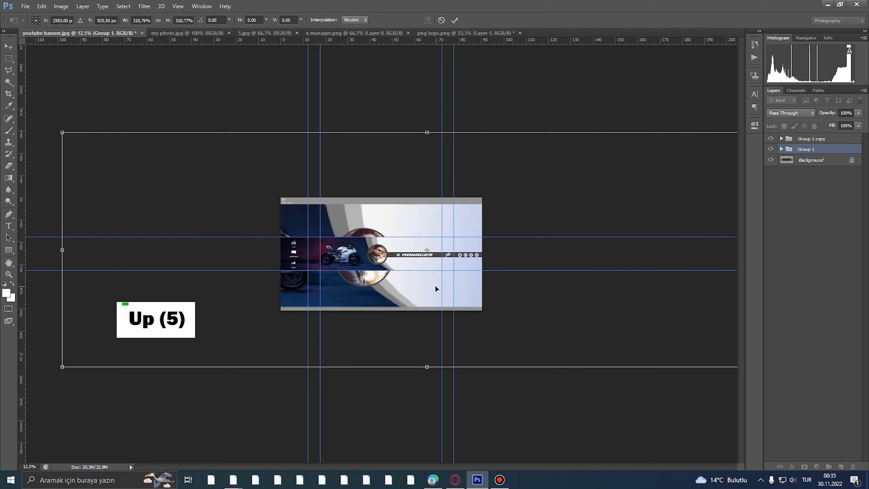
{"action": "key", "text": "Down"}
{"action": "key", "text": "Up"}
{"action": "key", "text": "Return"}
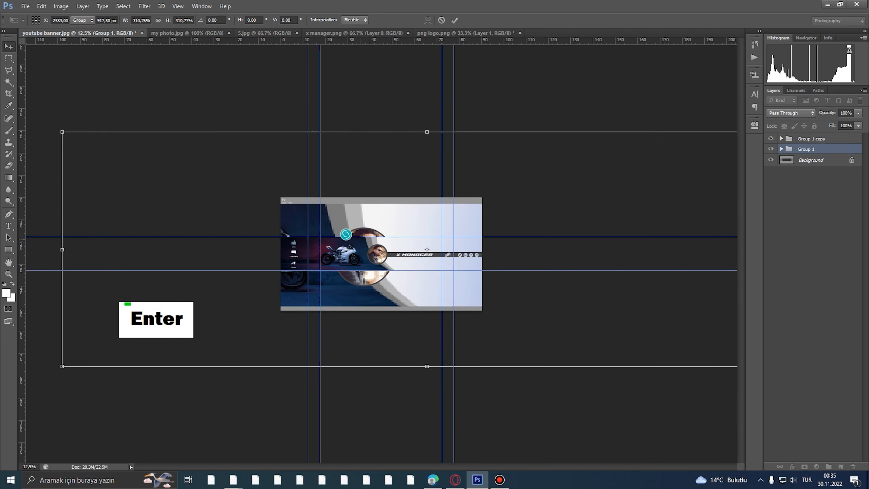
{"action": "left_click", "coordinate": [375, 249], "text": "ctrl"}
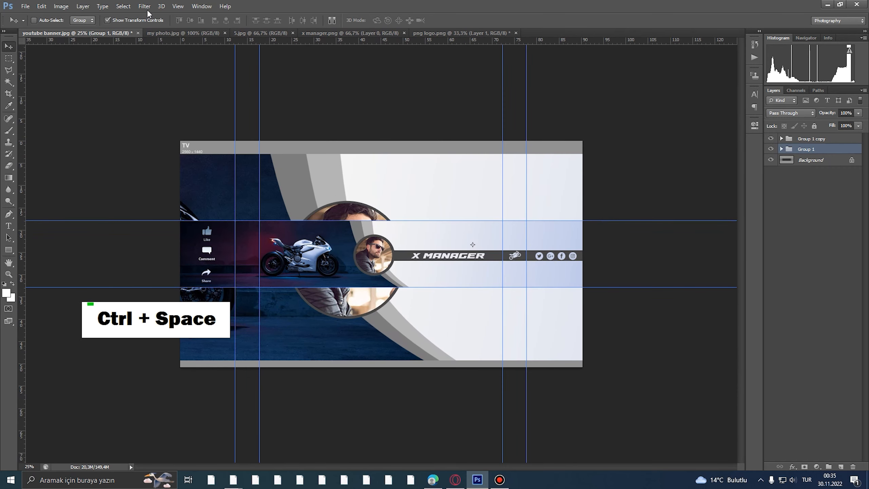
- Convert the enlarged Group 1 beneath the copy to a smart object
{"action": "left_click", "coordinate": [145, 6]}
{"action": "left_click", "coordinate": [799, 148]}
{"action": "right_click", "coordinate": [803, 151]}
{"action": "left_click", "coordinate": [785, 202]}
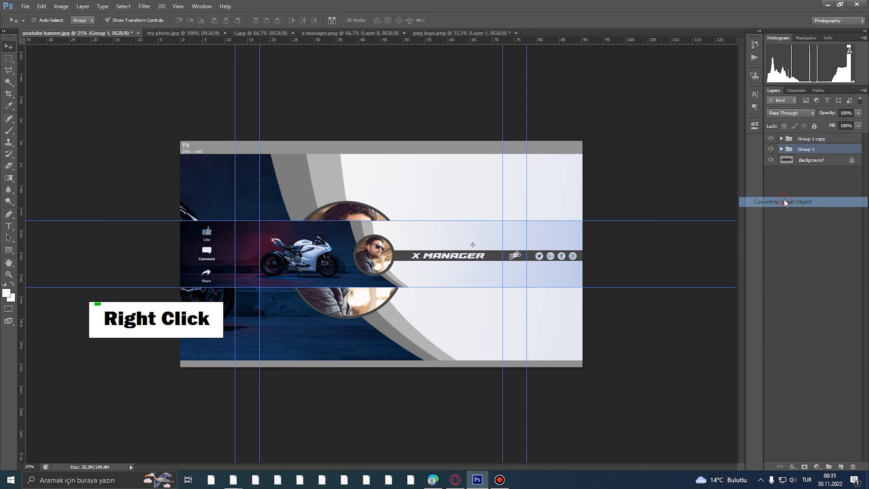
- Apply a Gaussian Blur with a radius of about 77.8 pixels to the Group 1 smart object
{"action": "left_click", "coordinate": [144, 6]}
{"action": "mouse_move", "coordinate": [230, 99]}
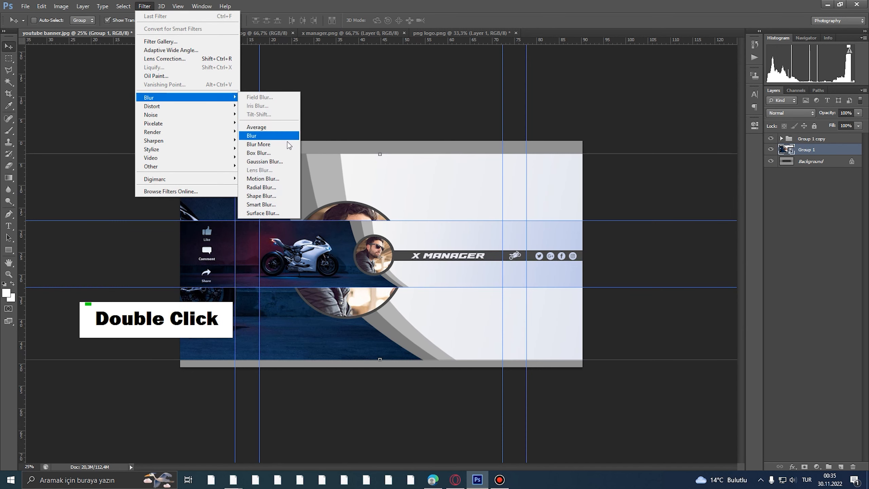
{"action": "left_click", "coordinate": [290, 162]}
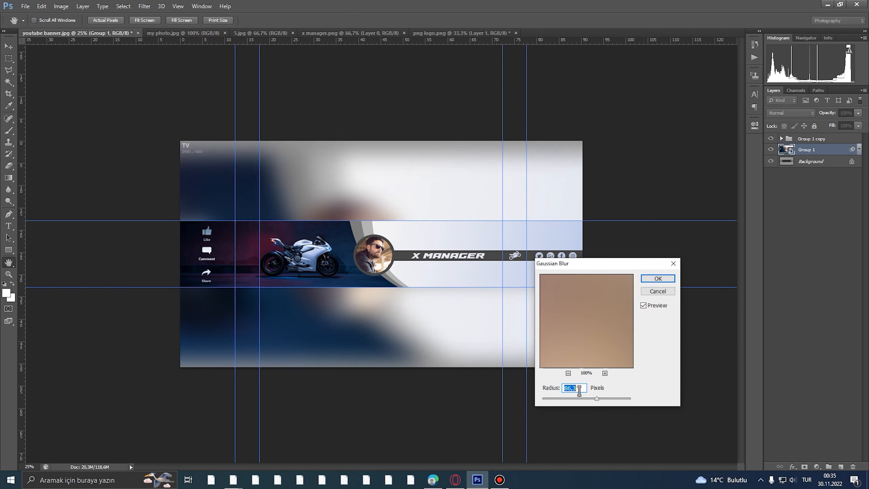
{"action": "left_click_drag", "start_coordinate": [588, 400], "coordinate": [596, 403]}
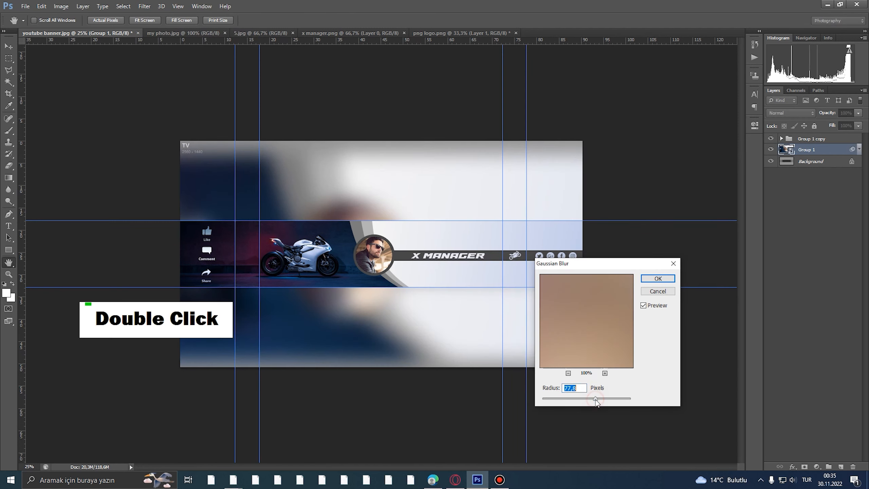
{"action": "left_click", "coordinate": [645, 280]}
- Enlarge the blurred Group 1 slightly and reposition it to cover the whole canvas up to its upper and lower edges, and apply the transform
{"action": "left_click", "coordinate": [467, 274], "text": "alt"}
{"action": "left_click", "coordinate": [464, 274], "text": "alt"}
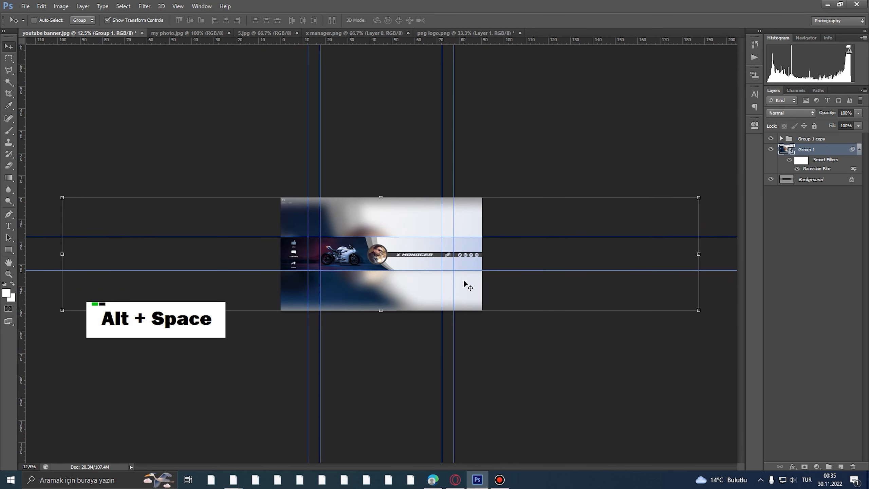
{"action": "left_click", "coordinate": [698, 311], "text": "alt+shift"}
{"action": "left_click", "coordinate": [445, 185]}
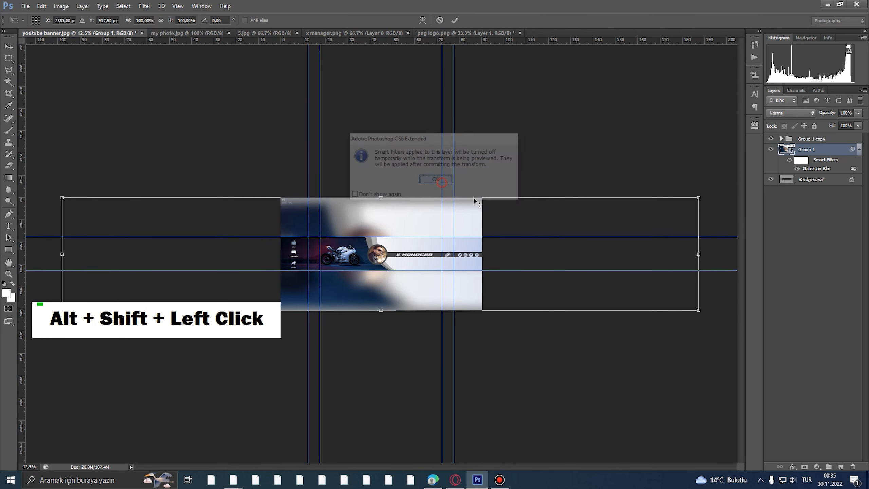
{"action": "left_click", "coordinate": [397, 255], "text": "alt"}
{"action": "left_click", "coordinate": [411, 259], "text": "alt"}
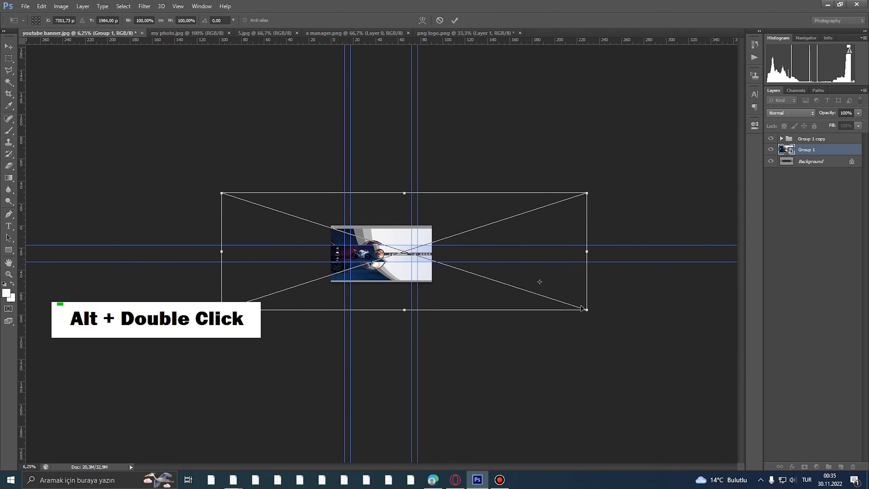
{"action": "left_click_drag", "start_coordinate": [588, 310], "coordinate": [593, 314]}
{"action": "left_click_drag", "start_coordinate": [479, 286], "coordinate": [507, 287]}
{"action": "double_click", "coordinate": [378, 250]}
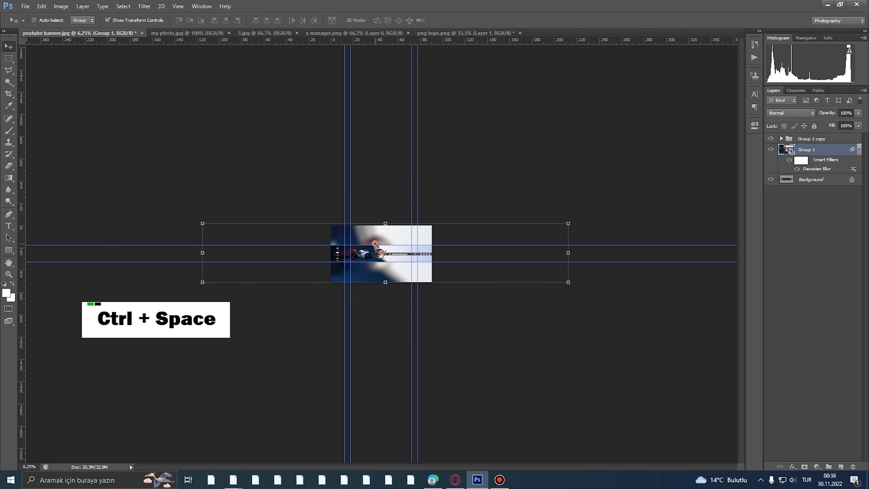
{"action": "left_click", "coordinate": [380, 252], "text": "ctrl"}
{"action": "left_click", "coordinate": [375, 244], "text": "ctrl"}
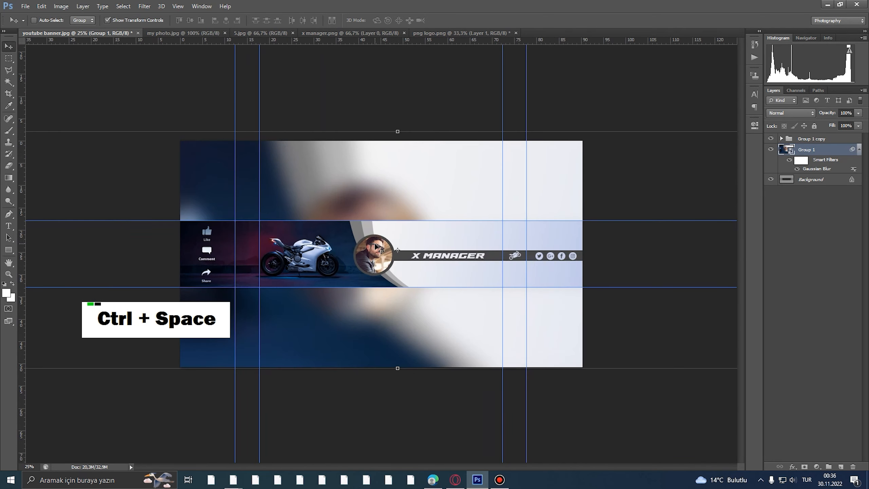
- Try a second Gaussian Blur with a radius of about 103.4 pixels on the Group 1 smart object
{"action": "left_click", "coordinate": [388, 206], "text": "ctrl"}
{"action": "left_click", "coordinate": [385, 209], "text": "alt"}
{"action": "left_click", "coordinate": [281, 193], "text": "ctrl"}
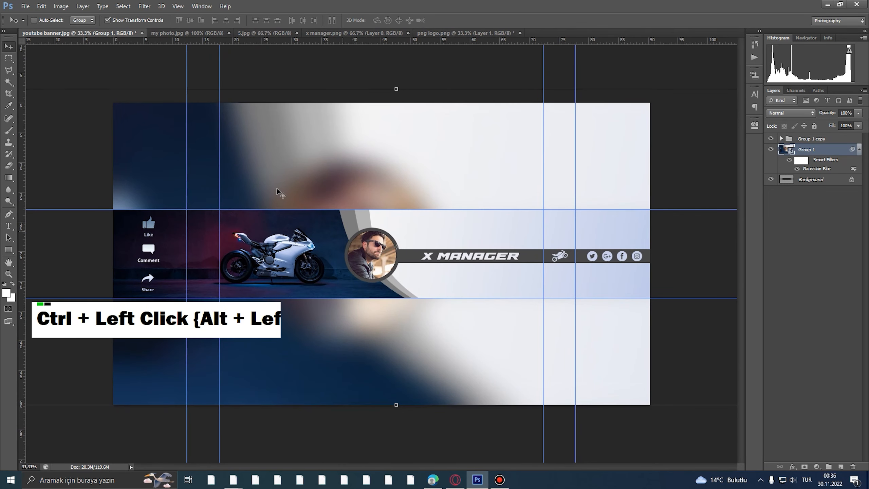
{"action": "left_click", "coordinate": [145, 6]}
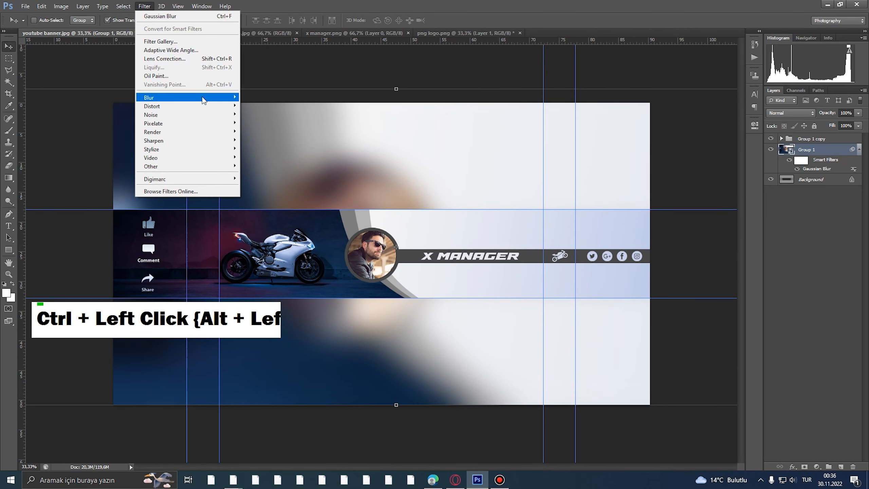
{"action": "mouse_move", "coordinate": [206, 97]}
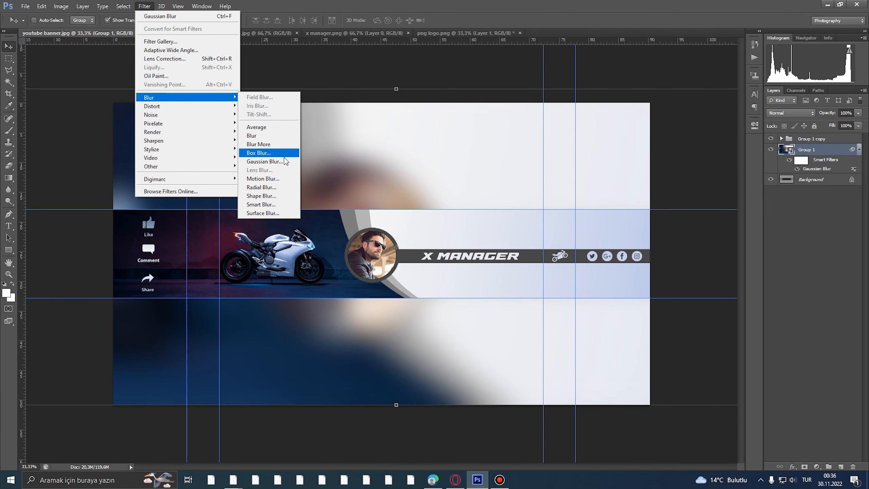
{"action": "left_click", "coordinate": [265, 162]}
{"action": "left_click_drag", "start_coordinate": [599, 403], "coordinate": [601, 401]}
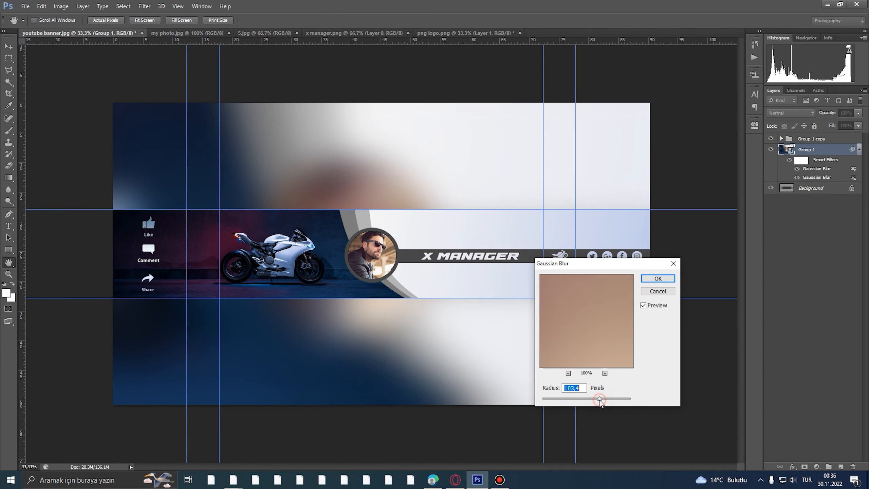
{"action": "left_click", "coordinate": [657, 279]}
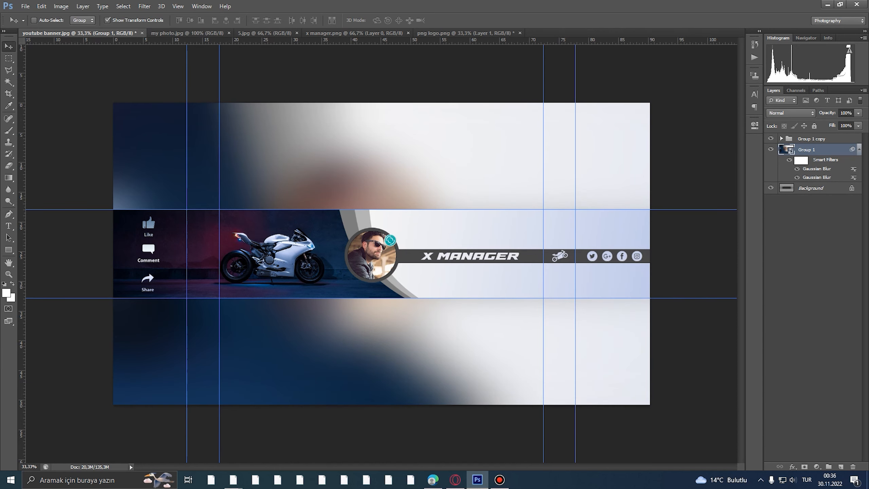
- Hide the guides and transform outline over the banner
{"action": "left_click", "coordinate": [451, 258], "text": "ctrl"}
{"action": "left_click_drag", "start_coordinate": [423, 262], "coordinate": [447, 261]}
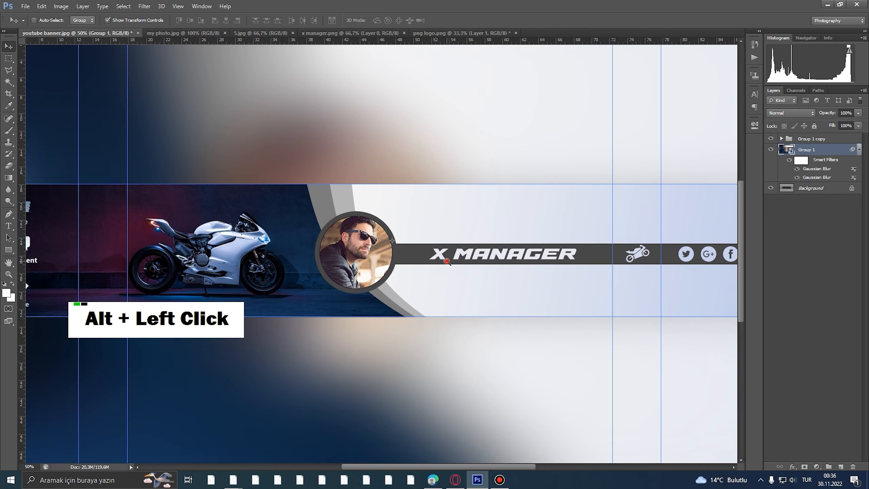
{"action": "left_click", "coordinate": [447, 262], "text": "alt"}
{"action": "key", "text": "ctrl+h"}
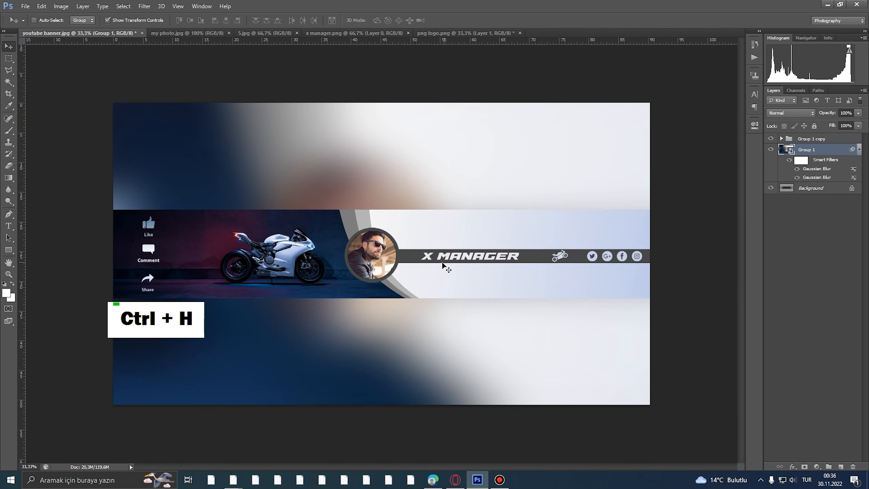
{"action": "left_click", "coordinate": [192, 258], "text": "ctrl"}
{"action": "left_click_drag", "start_coordinate": [184, 258], "coordinate": [629, 270]}
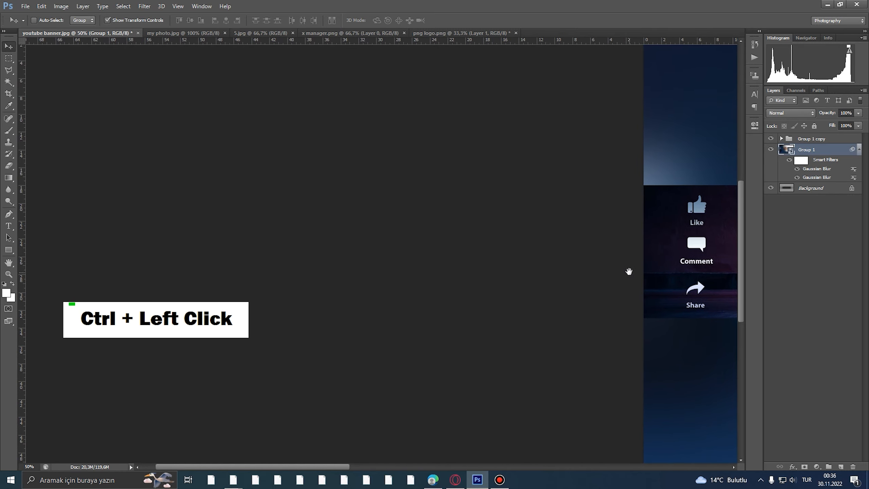
{"action": "key", "text": "ctrl+r"}
{"action": "left_click", "coordinate": [599, 261], "text": "ctrl"}
{"action": "left_click", "coordinate": [566, 260], "text": "ctrl"}
{"action": "key", "text": "space"}
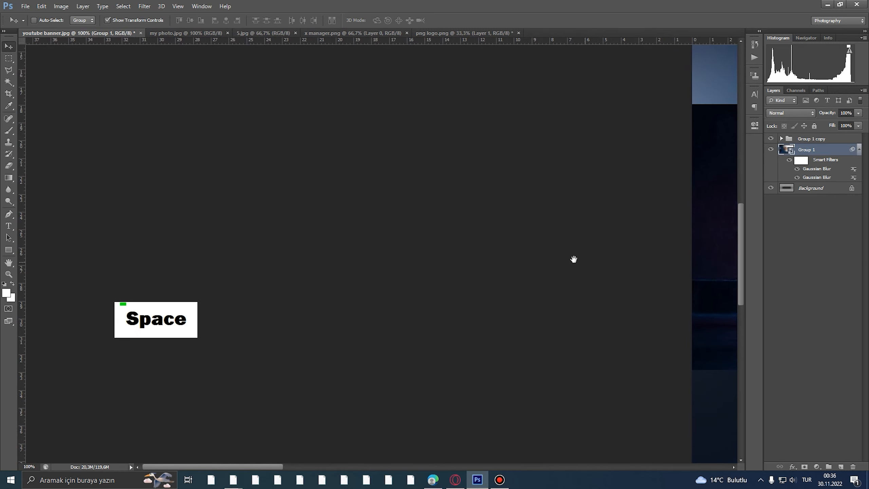
{"action": "left_click", "coordinate": [760, 480]}
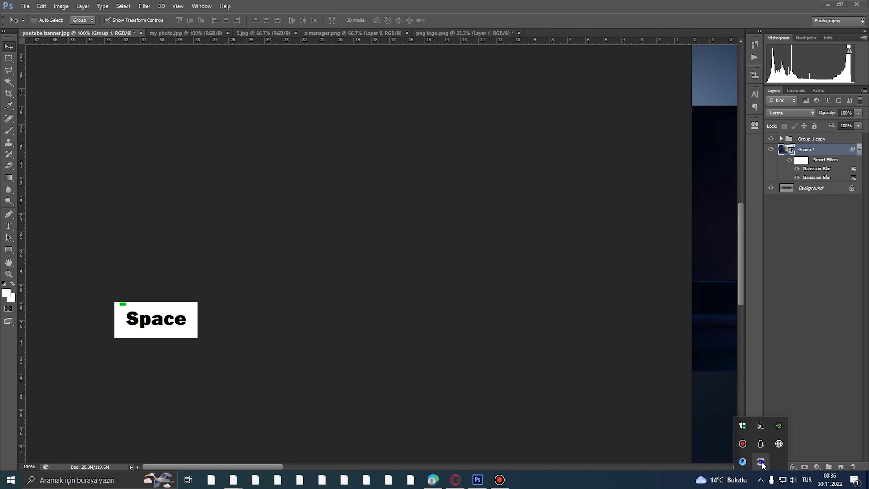
{"action": "right_click", "coordinate": [760, 425]}
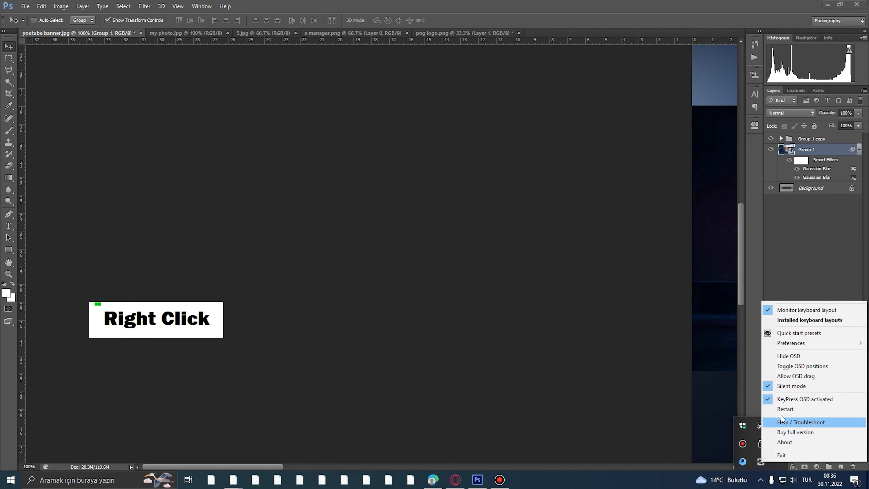
{"action": "left_click", "coordinate": [788, 358]}
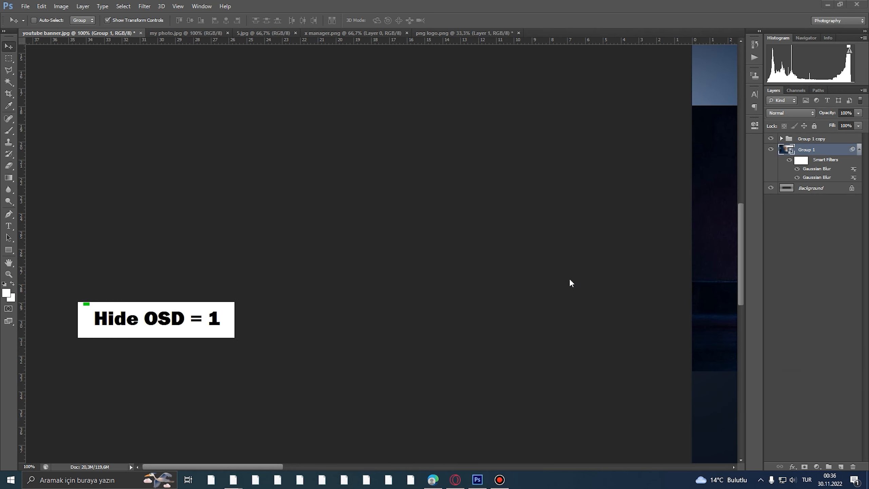
{"action": "left_click", "coordinate": [639, 267]}
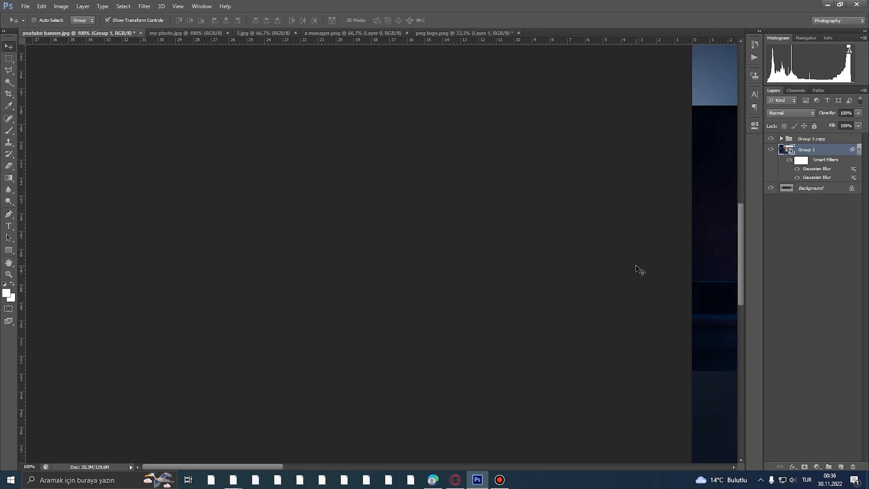
- Undo the second Gaussian Blur on Group 1
{"action": "scroll", "coordinate": [639, 267], "scroll_direction": "down", "scroll_amount": 1}
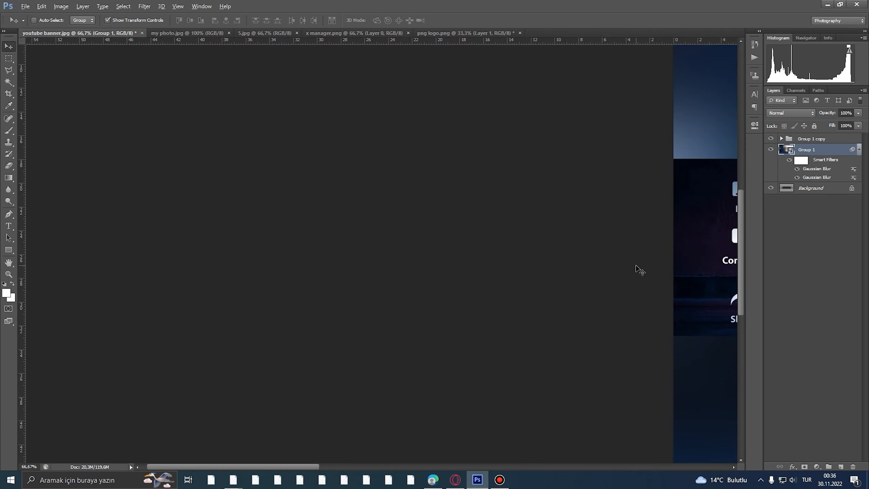
{"action": "key", "text": "ctrl+z"}
{"action": "left_click_drag", "start_coordinate": [639, 276], "coordinate": [458, 283]}
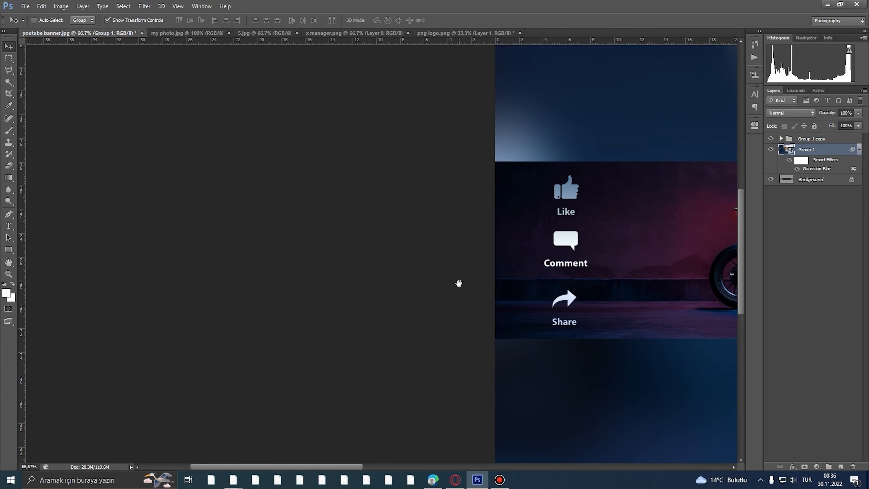
{"action": "left_click_drag", "start_coordinate": [327, 466], "coordinate": [712, 467]}
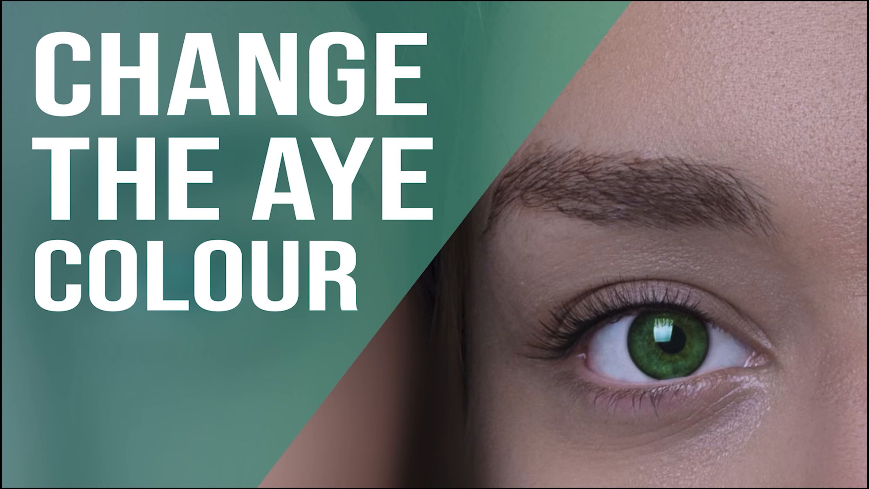